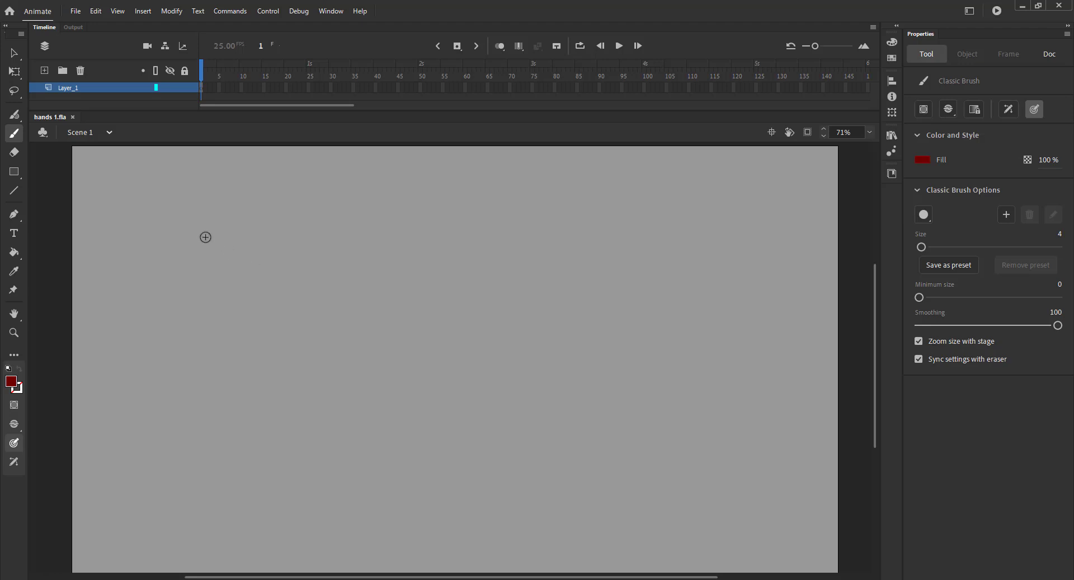
# Sketch an open cartoon hand in dark red at the stage's upper left, with two raised fingers, a curled finger and a thumb.
pyautogui.moveTo(185, 223)
pyautogui.mouseDown()
pyautogui.moveTo(200, 293)
pyautogui.moveTo(285, 350)
pyautogui.mouseUp()
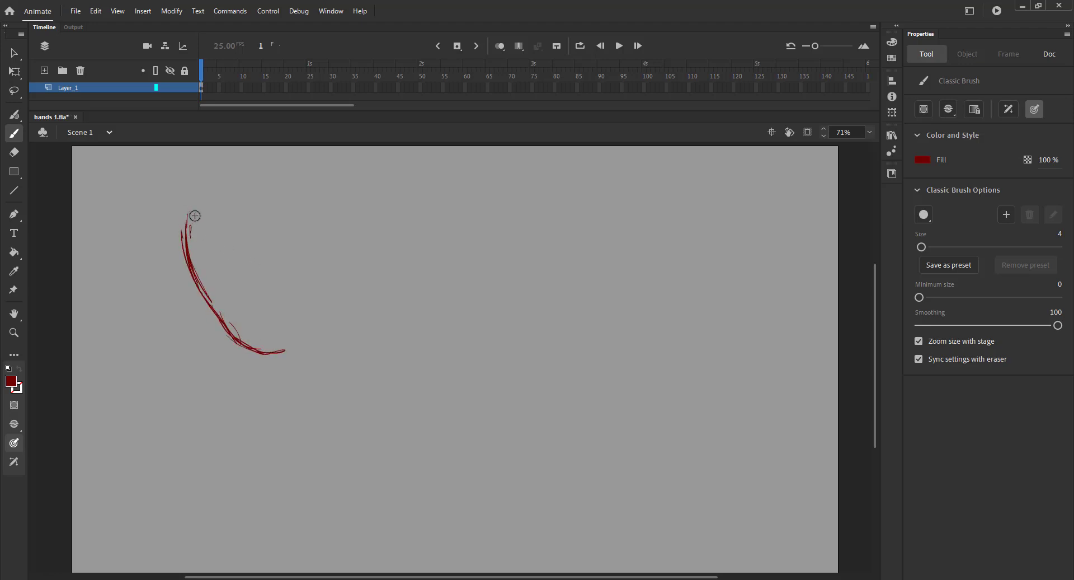
pyautogui.moveTo(186, 215)
pyautogui.mouseDown()
pyautogui.moveTo(203, 214)
pyautogui.moveTo(206, 233)
pyautogui.mouseUp()
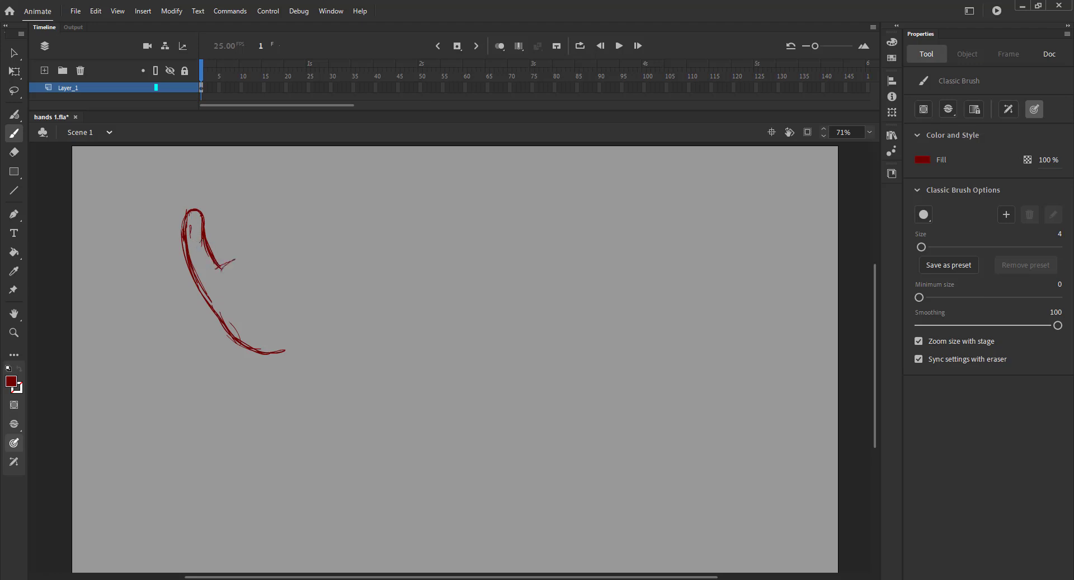
pyautogui.moveTo(216, 273); pyautogui.dragTo(245, 255)
pyautogui.moveTo(229, 188); pyautogui.dragTo(241, 254)
pyautogui.hotkey('ctrl', 'z')
pyautogui.moveTo(225, 207)
pyautogui.mouseDown()
pyautogui.moveTo(230, 235)
pyautogui.moveTo(219, 187)
pyautogui.moveTo(208, 212)
pyautogui.moveTo(222, 182)
pyautogui.moveTo(231, 240)
pyautogui.mouseUp()
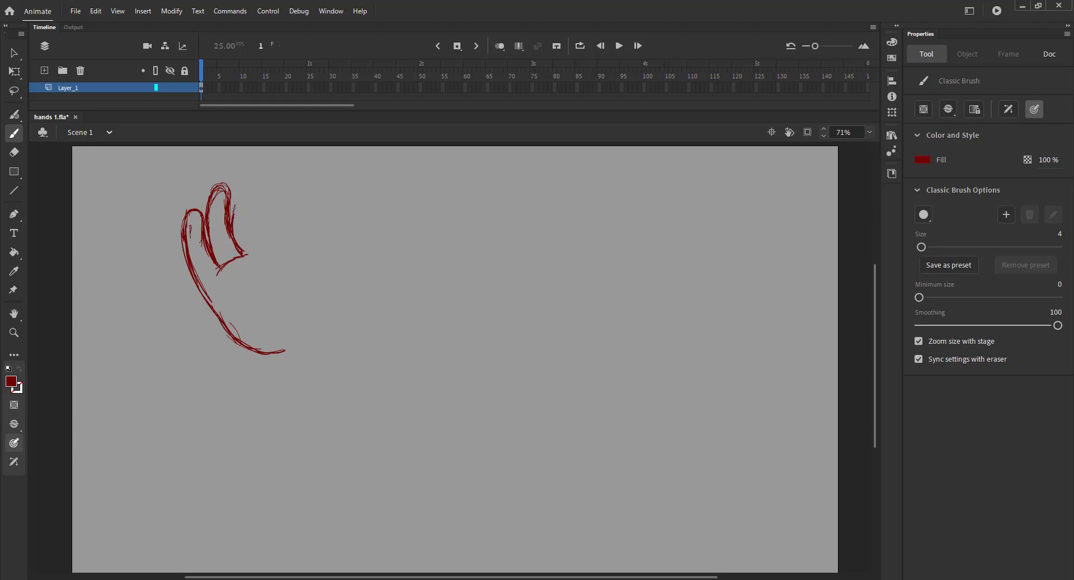
pyautogui.moveTo(257, 205)
pyautogui.mouseDown()
pyautogui.moveTo(249, 218)
pyautogui.moveTo(247, 200)
pyautogui.moveTo(263, 215)
pyautogui.moveTo(235, 209)
pyautogui.moveTo(290, 291)
pyautogui.moveTo(276, 249)
pyautogui.moveTo(301, 248)
pyautogui.moveTo(312, 279)
pyautogui.moveTo(304, 311)
pyautogui.mouseUp()
pyautogui.moveTo(301, 246)
pyautogui.mouseDown()
pyautogui.moveTo(297, 322)
pyautogui.moveTo(237, 338)
pyautogui.moveTo(351, 401)
pyautogui.mouseUp()
# Delete the surplus sketch lines around the open hand's palm.
pyautogui.press('z')
pyautogui.press('v')
pyautogui.moveTo(515, 422); pyautogui.dragTo(278, 295)
pyautogui.press('Delete')
pyautogui.moveTo(585, 387); pyautogui.dragTo(425, 264)
pyautogui.press('Delete')
pyautogui.moveTo(458, 333); pyautogui.dragTo(215, 267)
pyautogui.press('Delete')
pyautogui.hotkey('ctrl', '2')
# Rough in a second hand's oval palm with a thumb pointing up and out and an index finger curving down.
pyautogui.press('b')
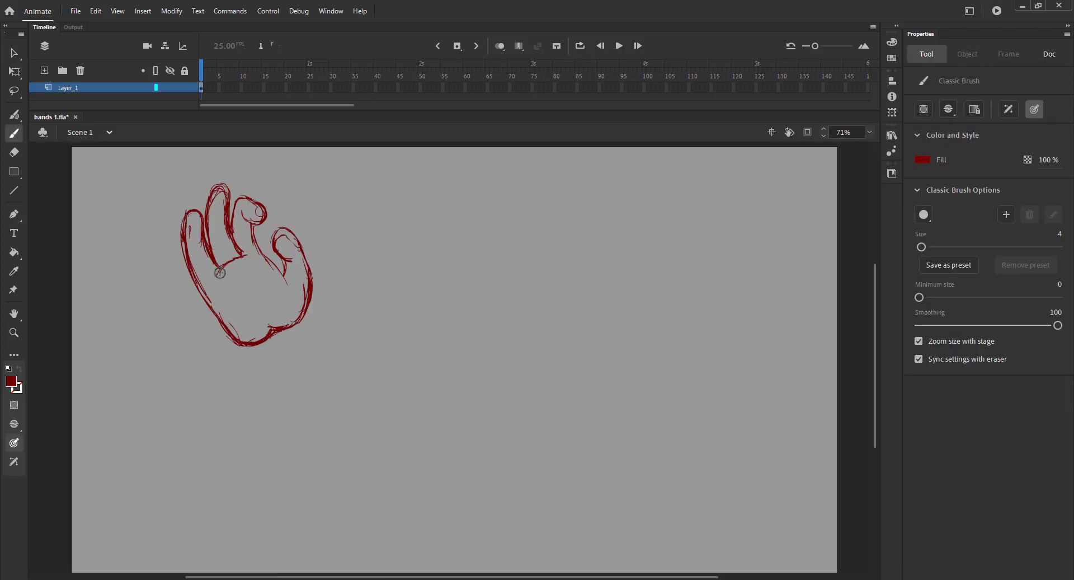
pyautogui.scroll(3, 518, 230)
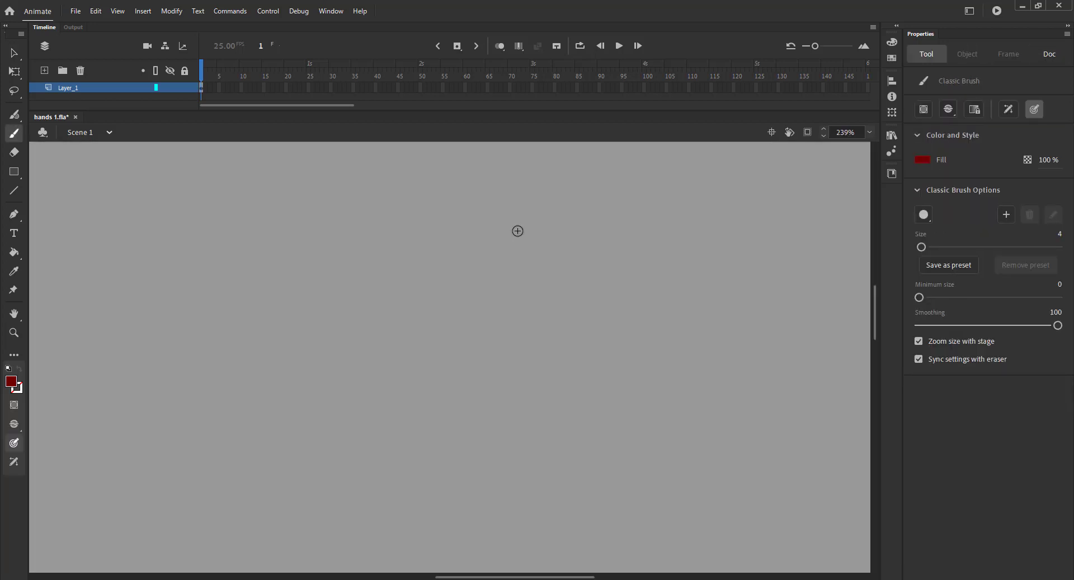
pyautogui.moveTo(454, 295)
pyautogui.mouseDown()
pyautogui.moveTo(522, 229)
pyautogui.moveTo(497, 238)
pyautogui.mouseUp()
pyautogui.moveTo(525, 303)
pyautogui.mouseDown()
pyautogui.moveTo(437, 226)
pyautogui.moveTo(474, 206)
pyautogui.moveTo(604, 175)
pyautogui.mouseUp()
pyautogui.hotkey('ctrl', 'z')
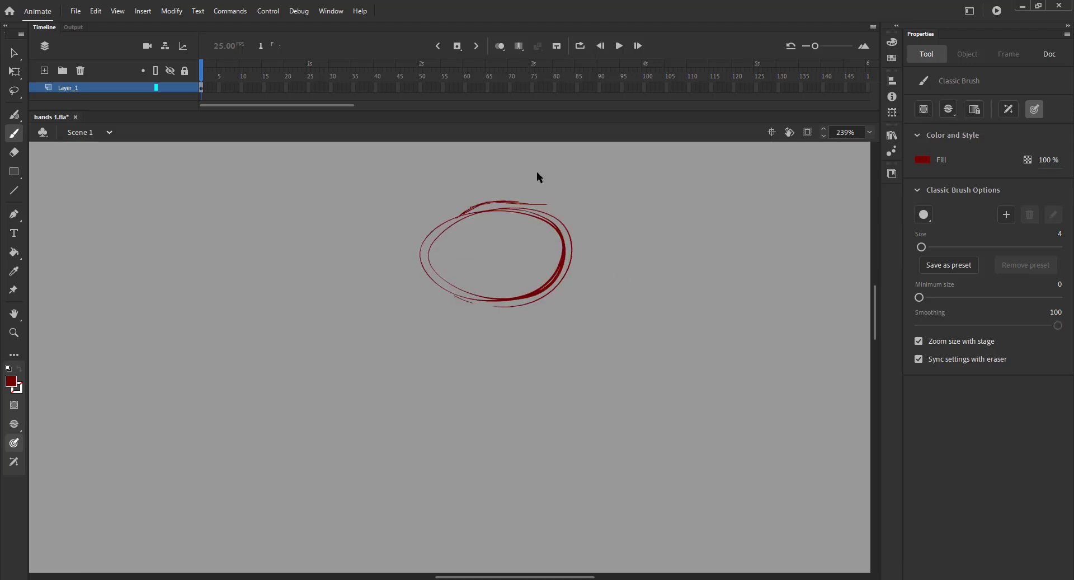
pyautogui.moveTo(505, 200)
pyautogui.mouseDown()
pyautogui.moveTo(585, 167)
pyautogui.moveTo(597, 190)
pyautogui.moveTo(602, 174)
pyautogui.moveTo(568, 202)
pyautogui.moveTo(578, 201)
pyautogui.moveTo(581, 228)
pyautogui.moveTo(624, 312)
pyautogui.mouseUp()
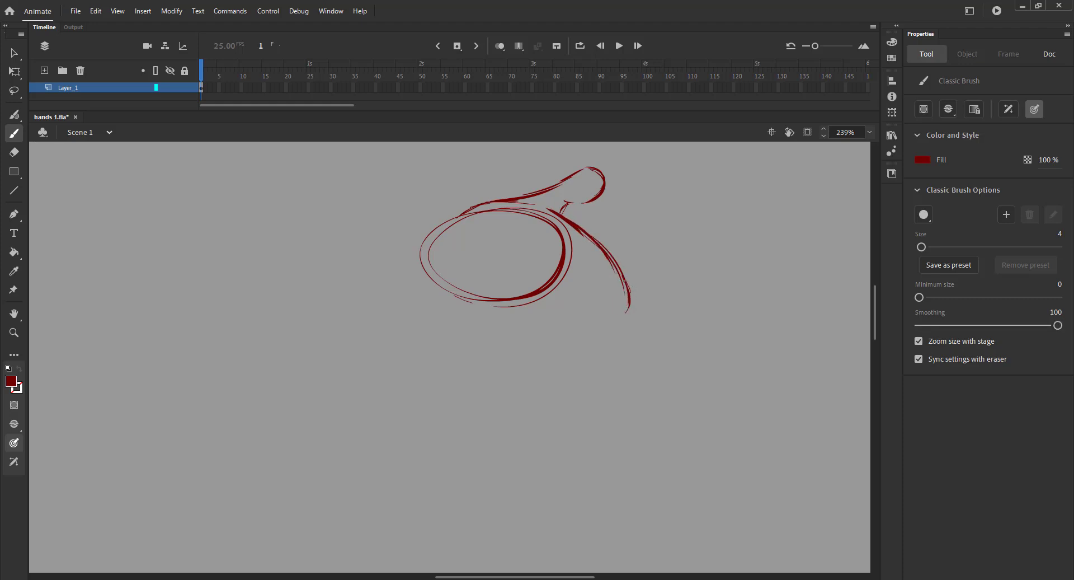
# Sketch the second hand's middle finger as a long curve with a rounded tip below the index finger.
pyautogui.moveTo(555, 248)
pyautogui.mouseDown()
pyautogui.moveTo(613, 319)
pyautogui.moveTo(610, 334)
pyautogui.moveTo(596, 335)
pyautogui.mouseUp()
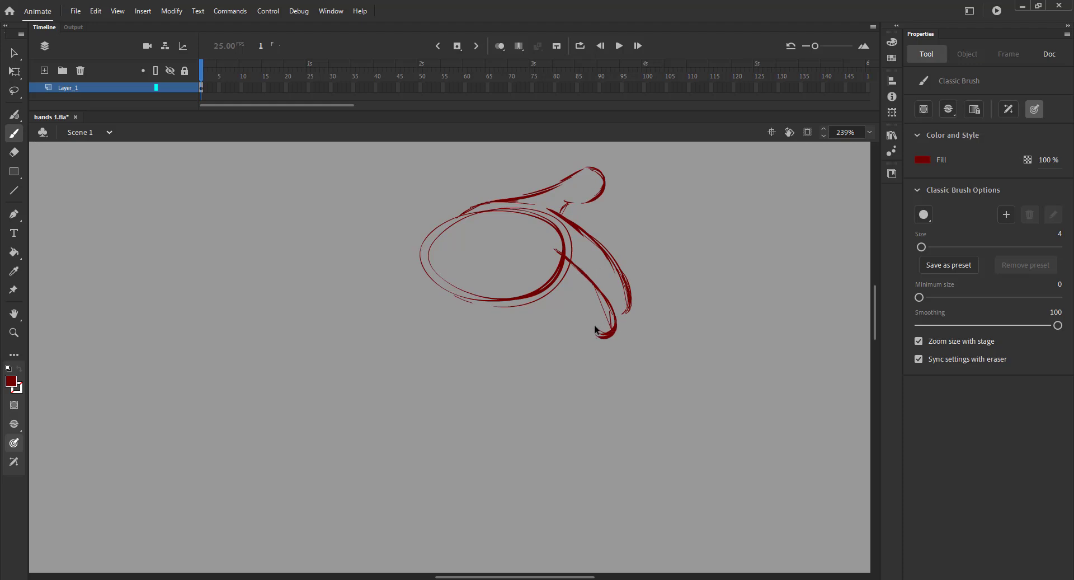
pyautogui.hotkey('ctrl', 'z')
pyautogui.hotkey('ctrl', 'z')
pyautogui.moveTo(603, 299)
pyautogui.mouseDown()
pyautogui.moveTo(615, 347)
pyautogui.moveTo(619, 328)
pyautogui.moveTo(599, 343)
pyautogui.mouseUp()
pyautogui.hotkey('ctrl', 'z')
pyautogui.moveTo(543, 278); pyautogui.dragTo(589, 336)
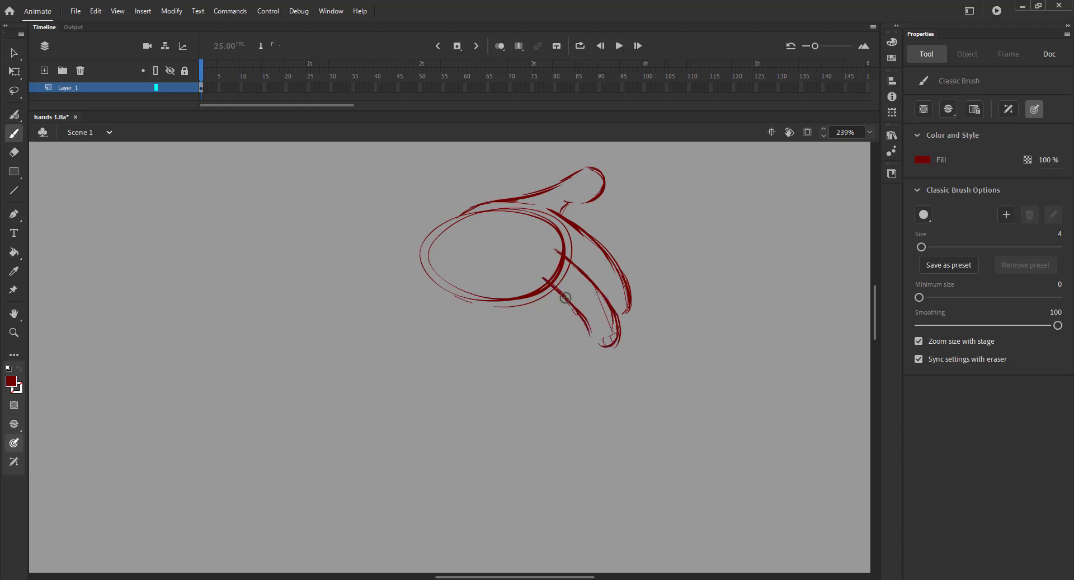
# Sketch the second hand's lowest finger, running from the bottom of the oval palm to a rounded tip.
pyautogui.moveTo(566, 298); pyautogui.dragTo(594, 341)
pyautogui.hotkey('ctrl', 'z')
pyautogui.hotkey('ctrl', 'z')
pyautogui.moveTo(553, 283); pyautogui.dragTo(586, 324)
pyautogui.moveTo(581, 314); pyautogui.dragTo(594, 358)
pyautogui.moveTo(595, 338)
pyautogui.mouseDown()
pyautogui.moveTo(588, 365)
pyautogui.moveTo(575, 354)
pyautogui.mouseUp()
pyautogui.hotkey('ctrl', 'z')
pyautogui.moveTo(503, 301); pyautogui.dragTo(524, 308)
pyautogui.moveTo(504, 300); pyautogui.dragTo(572, 350)
pyautogui.hotkey('ctrl', 'z')
pyautogui.moveTo(561, 339)
pyautogui.mouseDown()
pyautogui.moveTo(591, 357)
pyautogui.moveTo(578, 352)
pyautogui.moveTo(579, 337)
pyautogui.mouseUp()
pyautogui.hotkey('ctrl', 'z')
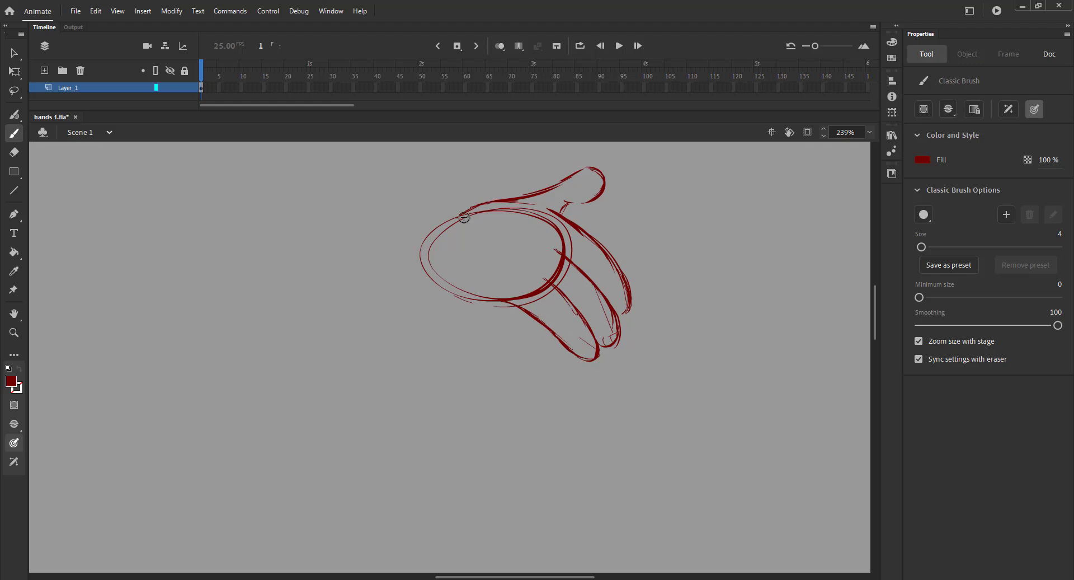
# Thicken the second hand's palm contour along the oval and add a short crease inside the palm.
pyautogui.moveTo(442, 226)
pyautogui.mouseDown()
pyautogui.moveTo(432, 245)
pyautogui.moveTo(418, 223)
pyautogui.moveTo(447, 280)
pyautogui.moveTo(503, 301)
pyautogui.mouseUp()
pyautogui.moveTo(446, 276); pyautogui.dragTo(572, 339)
pyautogui.moveTo(460, 221)
pyautogui.mouseDown()
pyautogui.moveTo(430, 238)
pyautogui.moveTo(491, 240)
pyautogui.mouseUp()
pyautogui.hotkey('ctrl', 'z')
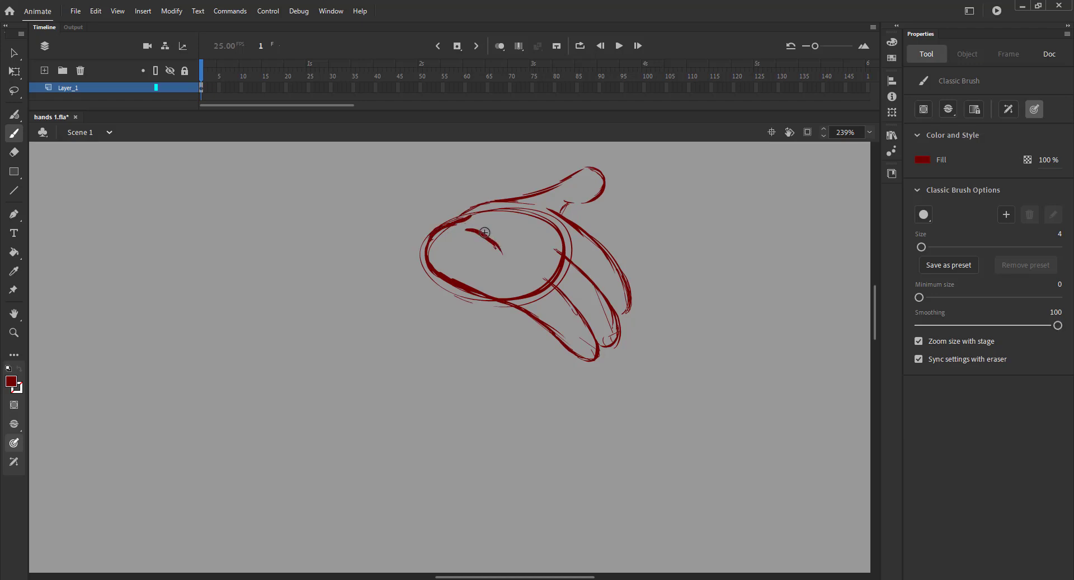
# Move the second hand to the upper-right area of the stage and save the file.
pyautogui.hotkey('ctrl', '2')
pyautogui.press('v')
pyautogui.moveTo(519, 185); pyautogui.dragTo(657, 321)
pyautogui.press('q')
pyautogui.moveTo(525, 253); pyautogui.dragTo(631, 278)
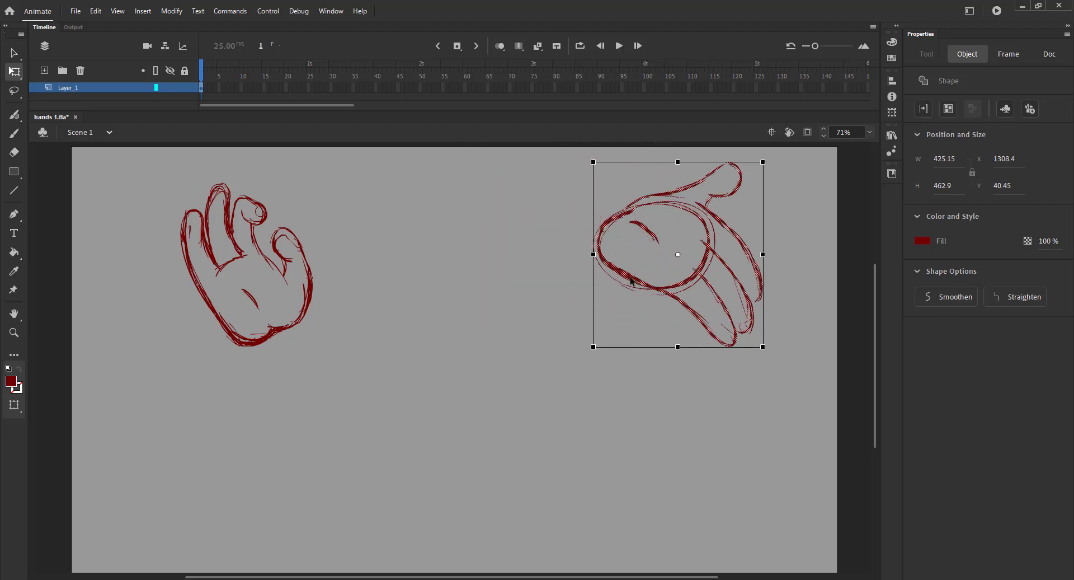
pyautogui.press('v')
pyautogui.click(510, 231)
pyautogui.hotkey('ctrl', 's')
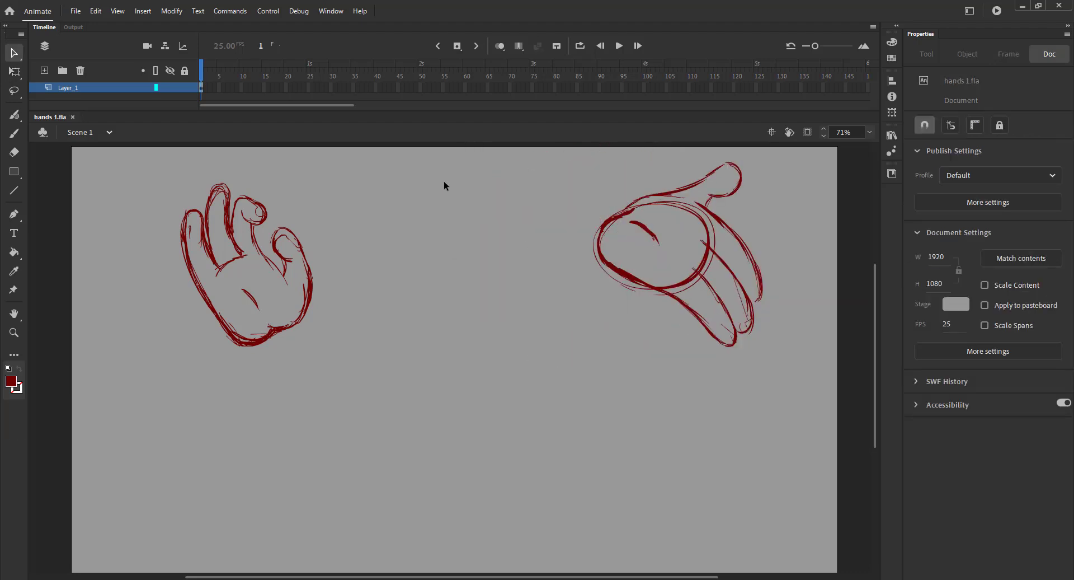
# Reinforce the finger lines of the second hand and save the file.
pyautogui.press('b')
pyautogui.moveTo(706, 244); pyautogui.dragTo(749, 304)
pyautogui.moveTo(782, 242); pyautogui.dragTo(775, 315)
pyautogui.hotkey('ctrl', 'z')
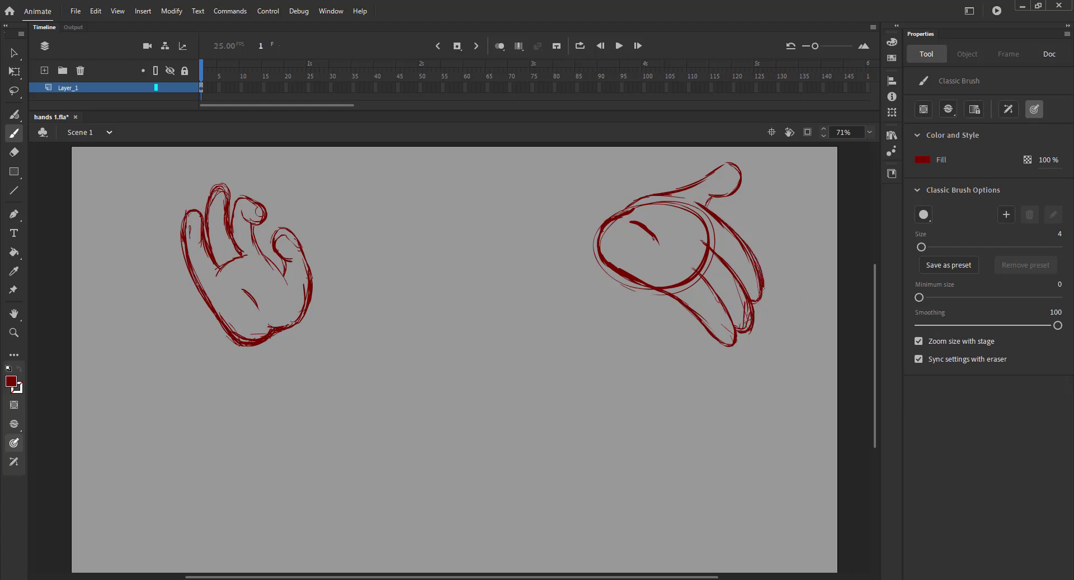
pyautogui.moveTo(693, 269); pyautogui.dragTo(729, 318)
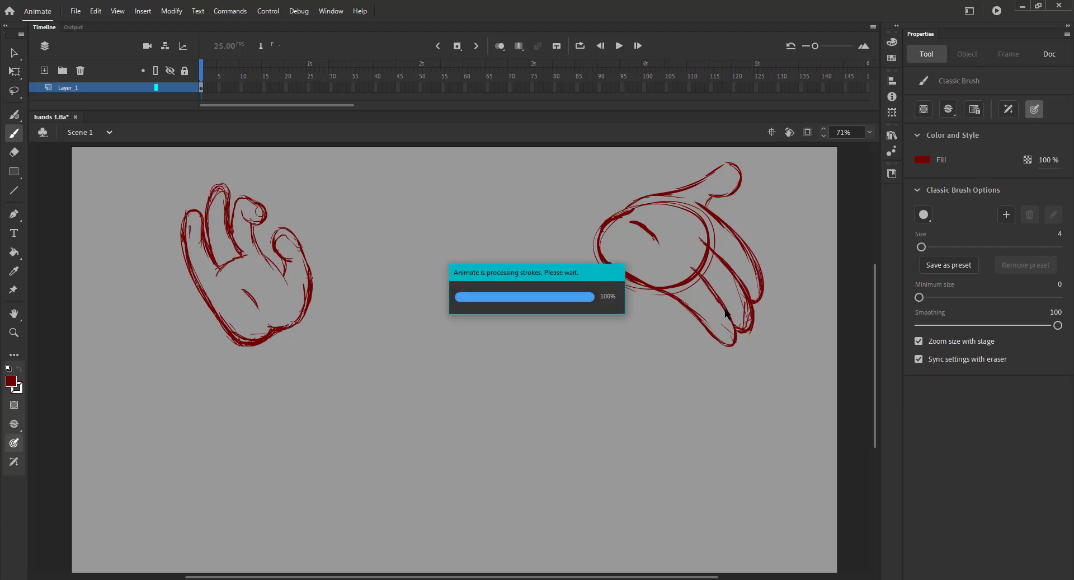
pyautogui.hotkey('ctrl', 'z')
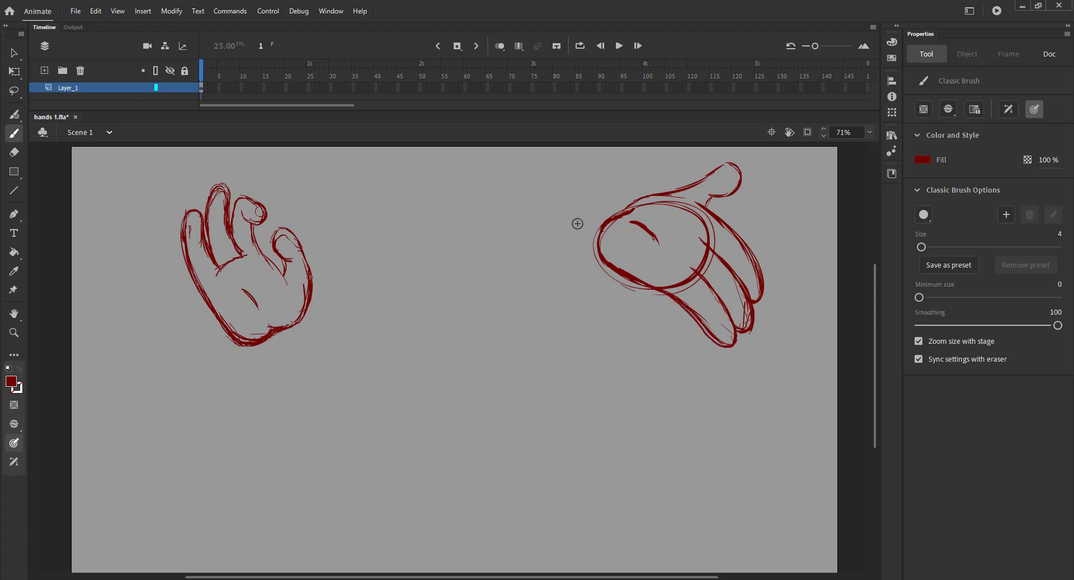
pyautogui.hotkey('ctrl', 's')
# Sketch the top of a fist between the two hands, with a folded thumb and a curled index finger.
pyautogui.moveTo(469, 307)
pyautogui.mouseDown()
pyautogui.moveTo(495, 261)
pyautogui.moveTo(452, 296)
pyautogui.moveTo(472, 252)
pyautogui.moveTo(465, 313)
pyautogui.moveTo(487, 247)
pyautogui.moveTo(542, 291)
pyautogui.moveTo(509, 249)
pyautogui.moveTo(534, 282)
pyautogui.moveTo(519, 253)
pyautogui.moveTo(536, 275)
pyautogui.moveTo(484, 267)
pyautogui.moveTo(482, 299)
pyautogui.mouseUp()
pyautogui.moveTo(467, 277)
pyautogui.mouseDown()
pyautogui.moveTo(484, 295)
pyautogui.moveTo(461, 287)
pyautogui.mouseUp()
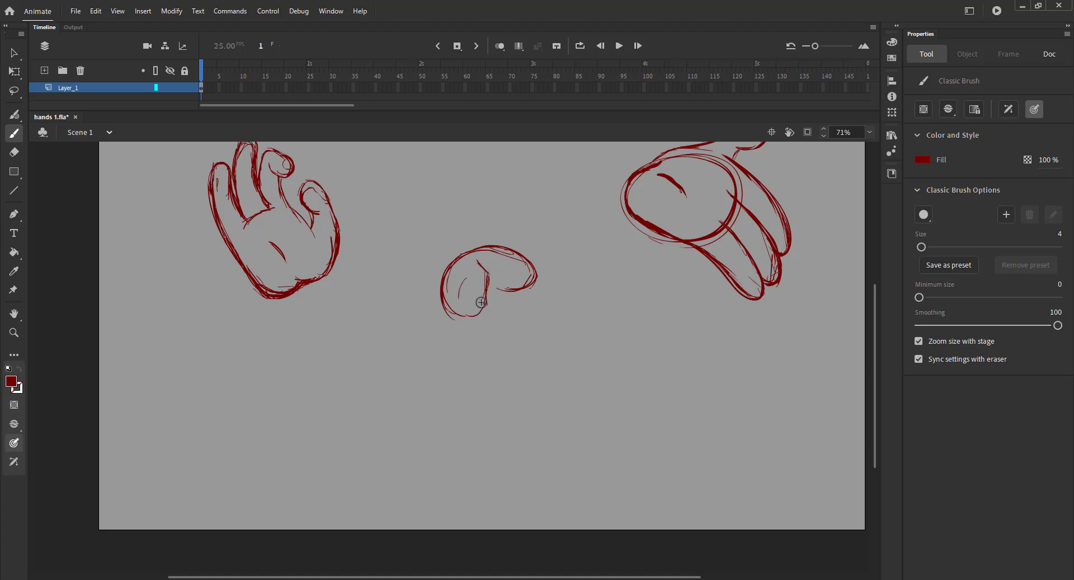
pyautogui.hotkey('ctrl', 'z')
pyautogui.hotkey('ctrl', 'z')
pyautogui.moveTo(488, 275); pyautogui.dragTo(467, 310)
pyautogui.moveTo(464, 280)
pyautogui.mouseDown()
pyautogui.moveTo(460, 297)
pyautogui.moveTo(480, 307)
pyautogui.mouseUp()
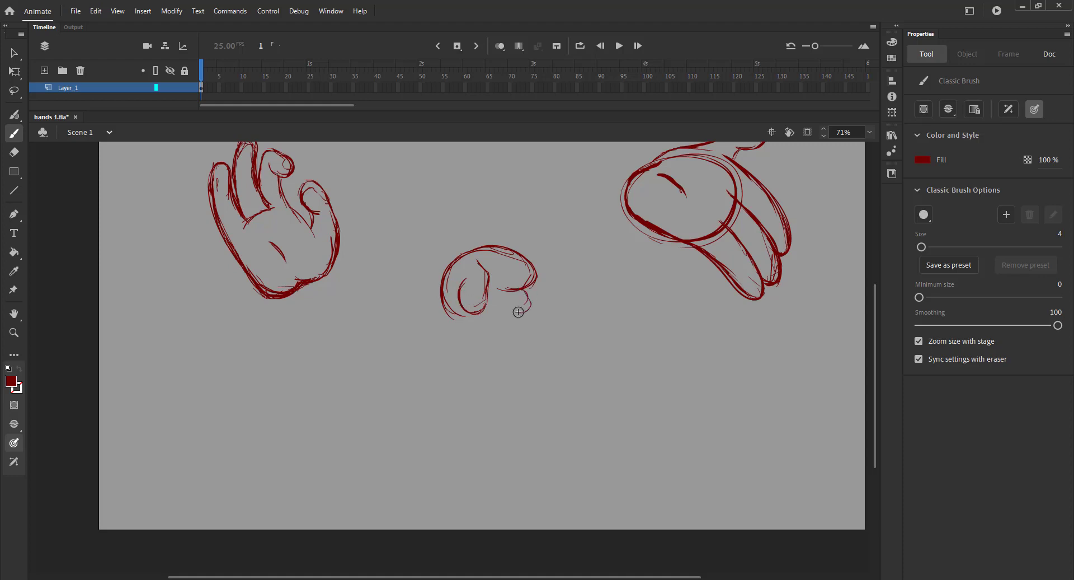
# Sketch the lower curled fingers of the fist beneath the index finger.
pyautogui.moveTo(526, 279); pyautogui.dragTo(518, 309)
pyautogui.moveTo(527, 294)
pyautogui.mouseDown()
pyautogui.moveTo(506, 310)
pyautogui.moveTo(485, 306)
pyautogui.moveTo(525, 297)
pyautogui.moveTo(512, 309)
pyautogui.moveTo(522, 314)
pyautogui.moveTo(471, 324)
pyautogui.moveTo(515, 318)
pyautogui.moveTo(497, 334)
pyautogui.moveTo(476, 318)
pyautogui.moveTo(523, 313)
pyautogui.moveTo(524, 293)
pyautogui.moveTo(449, 309)
pyautogui.moveTo(488, 287)
pyautogui.moveTo(517, 288)
pyautogui.mouseUp()
pyautogui.hotkey('ctrl', 'z')
pyautogui.hotkey('ctrl', 'z')
pyautogui.hotkey('ctrl', 'z')
# Select the fist sketch and position it between the two other hands with Free Transform.
pyautogui.press('v')
pyautogui.moveTo(421, 222); pyautogui.dragTo(560, 359)
pyautogui.hotkey('ctrl', '-')
pyautogui.press('q')
pyautogui.moveTo(432, 302); pyautogui.dragTo(431, 262)
pyautogui.click(530, 374)
pyautogui.press('v')
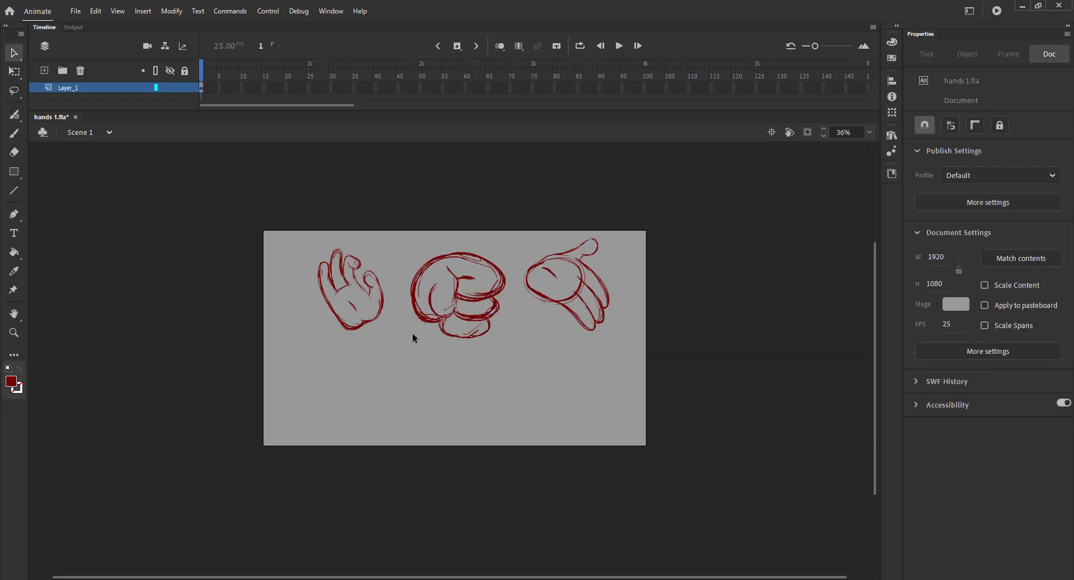
# Hide and lock Layer_1 and add a new layer above it.
pyautogui.scroll(2, 414, 334)
pyautogui.scroll(-5, 442, 313)
pyautogui.press('b')
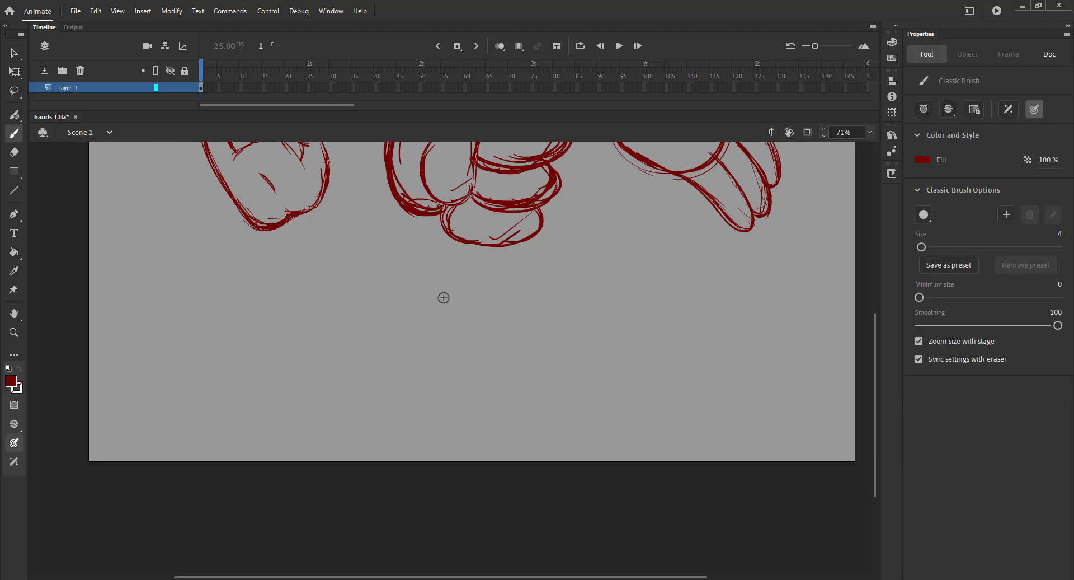
pyautogui.hotkey('ctrl', '-')
pyautogui.click(170, 88)
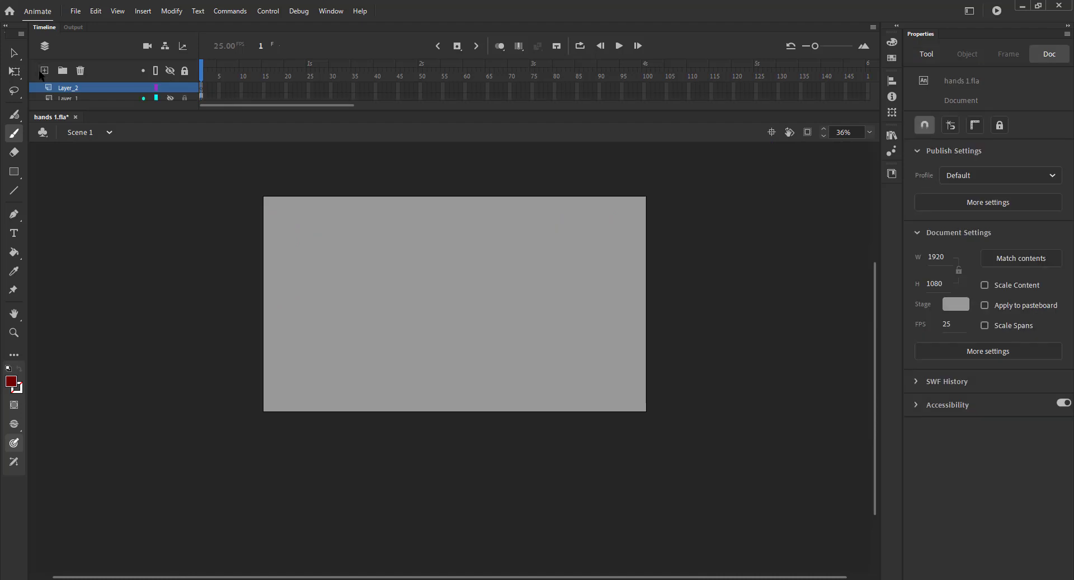
pyautogui.click(44, 71)
# Sketch the back of a downward-pointing hand as an arched contour and start its long index finger.
pyautogui.hotkey('ctrl', '=')
pyautogui.moveTo(463, 207)
pyautogui.mouseDown()
pyautogui.moveTo(500, 207)
pyautogui.moveTo(535, 246)
pyautogui.moveTo(526, 228)
pyautogui.mouseUp()
pyautogui.moveTo(479, 202); pyautogui.dragTo(429, 235)
pyautogui.hotkey('ctrl', 'z')
pyautogui.hotkey('ctrl', 'z')
pyautogui.moveTo(479, 200)
pyautogui.mouseDown()
pyautogui.moveTo(418, 254)
pyautogui.moveTo(467, 312)
pyautogui.mouseUp()
pyautogui.moveTo(459, 246); pyautogui.dragTo(472, 338)
pyautogui.moveTo(461, 259)
pyautogui.mouseDown()
pyautogui.moveTo(467, 339)
pyautogui.moveTo(484, 330)
pyautogui.mouseUp()
pyautogui.moveTo(468, 296); pyautogui.dragTo(489, 339)
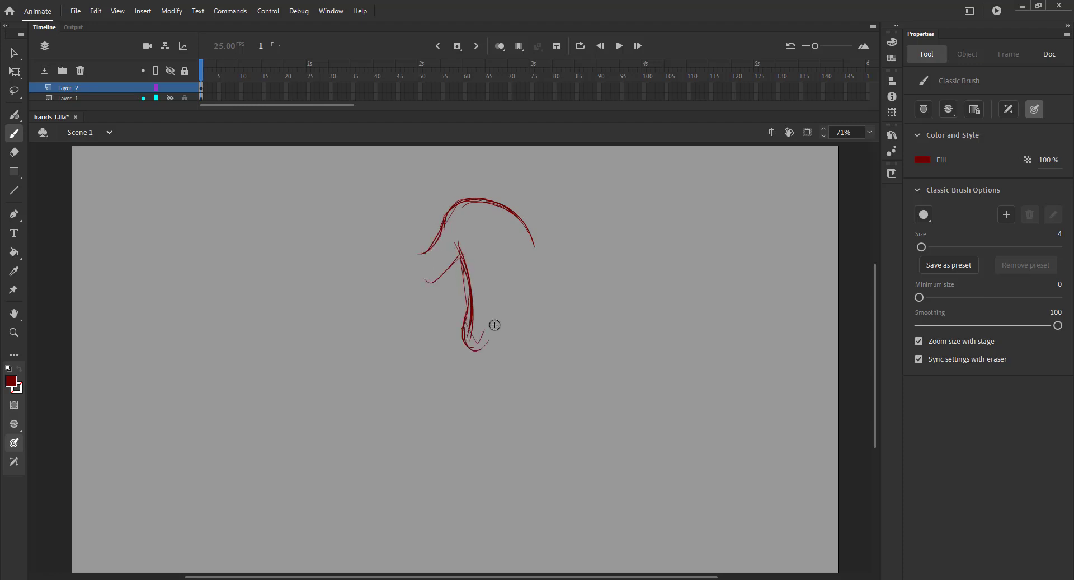
# Complete the downward-pointing hand's index finger and add its sideways thumb and middle finger.
pyautogui.moveTo(496, 271); pyautogui.dragTo(484, 350)
pyautogui.moveTo(498, 313); pyautogui.dragTo(473, 346)
pyautogui.moveTo(467, 289); pyautogui.dragTo(481, 342)
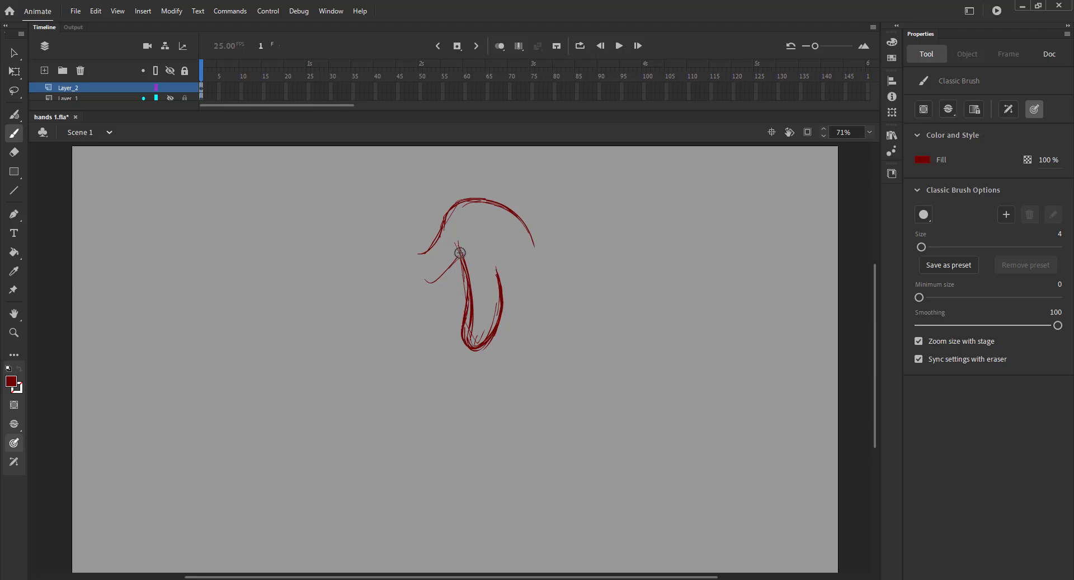
pyautogui.moveTo(460, 253)
pyautogui.mouseDown()
pyautogui.moveTo(441, 269)
pyautogui.moveTo(411, 252)
pyautogui.moveTo(427, 276)
pyautogui.moveTo(410, 272)
pyautogui.moveTo(409, 253)
pyautogui.mouseUp()
pyautogui.moveTo(464, 203)
pyautogui.mouseDown()
pyautogui.moveTo(518, 236)
pyautogui.moveTo(513, 323)
pyautogui.moveTo(497, 333)
pyautogui.mouseUp()
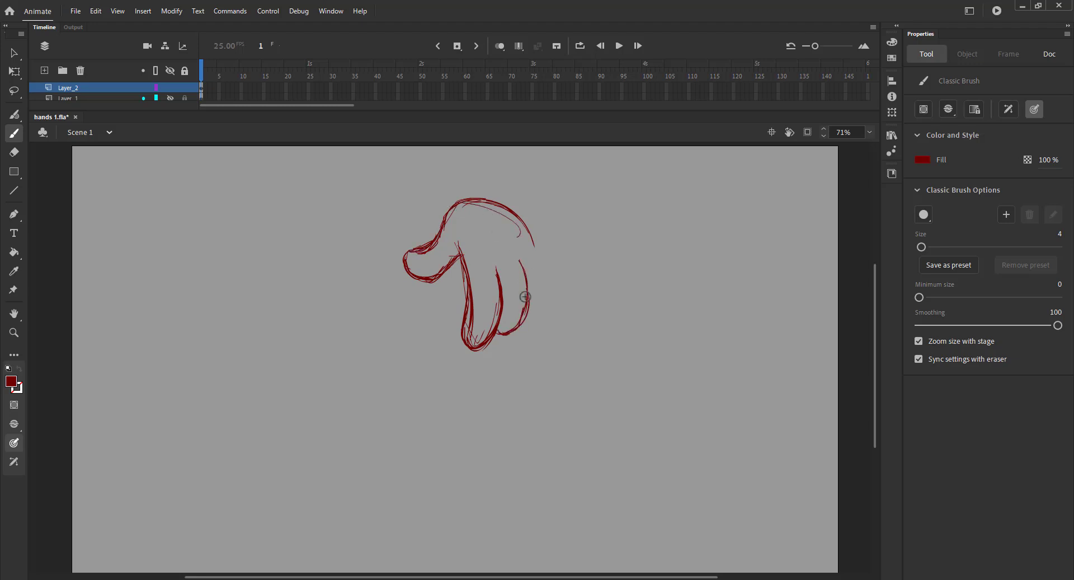
# Sketch the downward-pointing hand's last finger and join it to the outer edge of the hand.
pyautogui.moveTo(519, 258)
pyautogui.mouseDown()
pyautogui.moveTo(522, 307)
pyautogui.moveTo(507, 331)
pyautogui.moveTo(530, 279)
pyautogui.mouseUp()
pyautogui.hotkey('ctrl', 'z')
pyautogui.moveTo(522, 225)
pyautogui.mouseDown()
pyautogui.moveTo(544, 278)
pyautogui.moveTo(542, 309)
pyautogui.mouseUp()
pyautogui.moveTo(540, 258); pyautogui.dragTo(527, 313)
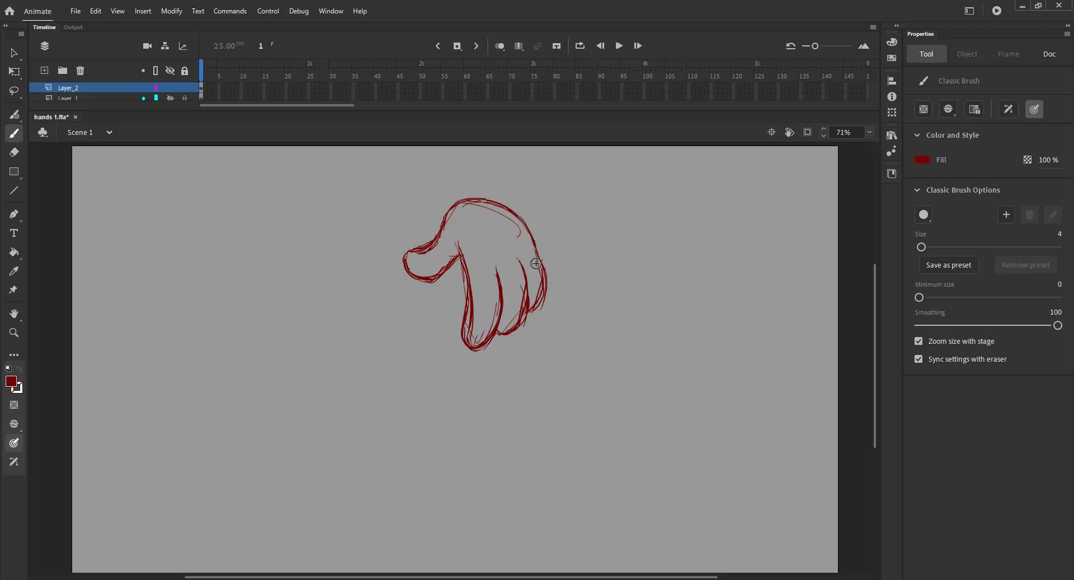
pyautogui.moveTo(538, 258); pyautogui.dragTo(535, 306)
pyautogui.hotkey('ctrl', 'z')
pyautogui.hotkey('ctrl', 'z')
pyautogui.moveTo(539, 253); pyautogui.dragTo(532, 309)
pyautogui.moveTo(551, 270); pyautogui.dragTo(524, 318)
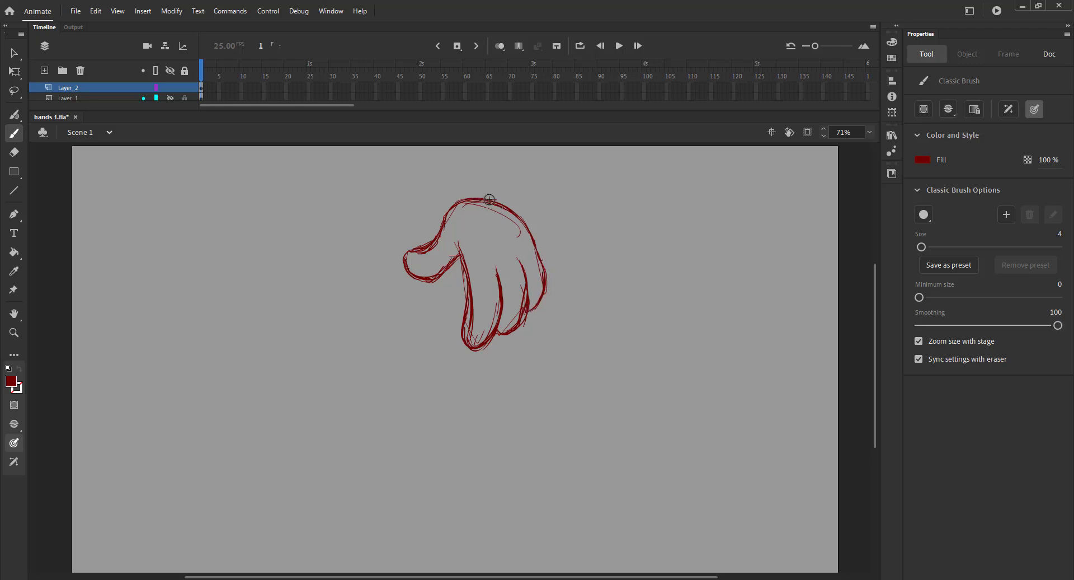
# Rearrange the sketches so the fist and the downward-pointing hand sit in the lower half of the stage.
pyautogui.press('v')
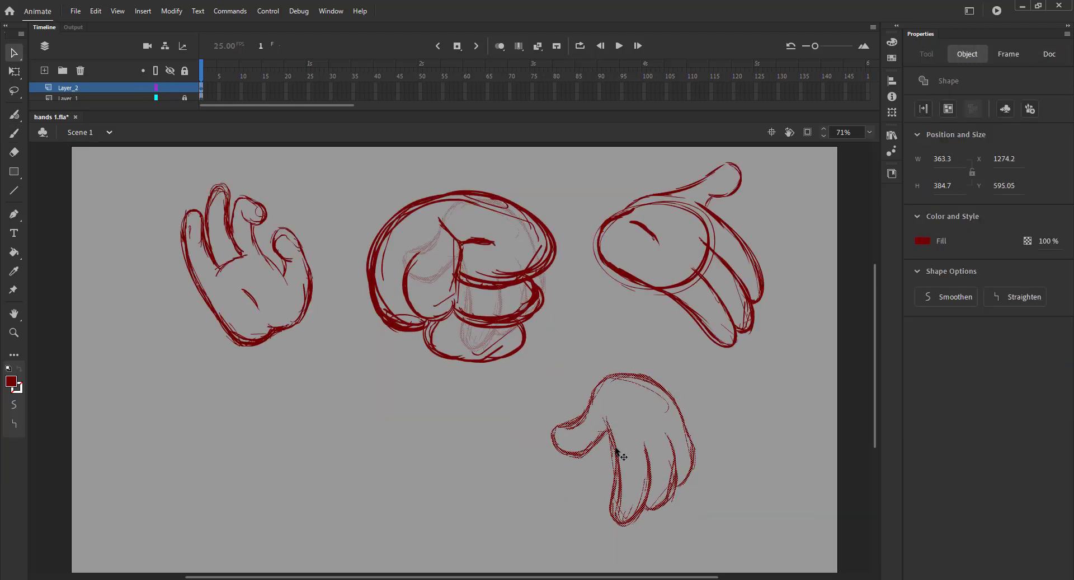
pyautogui.press('q')
pyautogui.moveTo(523, 336); pyautogui.dragTo(524, 443)
pyautogui.press('v')
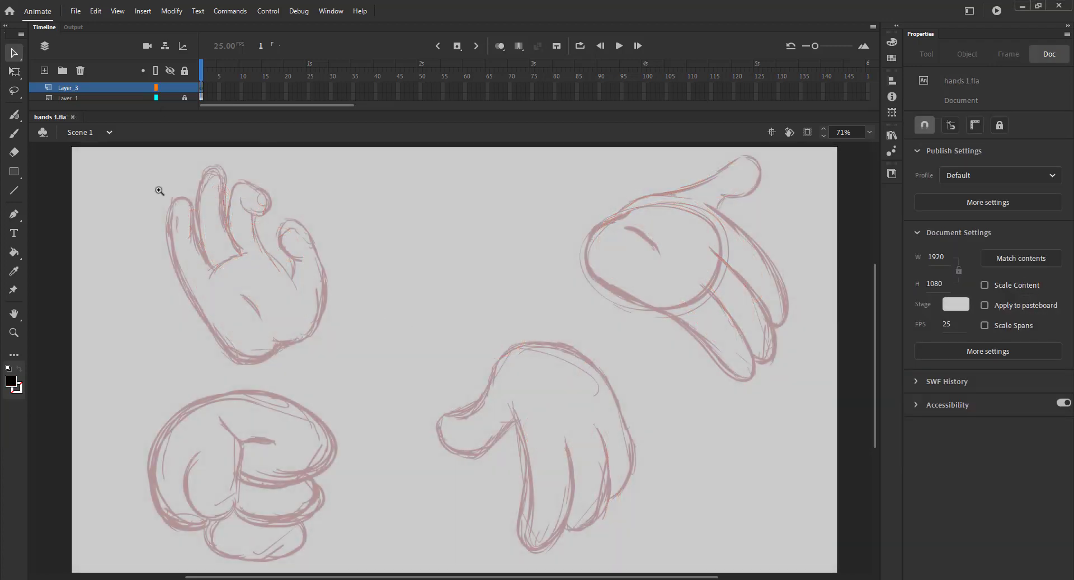
# Ink the open hand's outer edge and outermost finger over the sketch with the black size 6 brush.
pyautogui.click(159, 191)
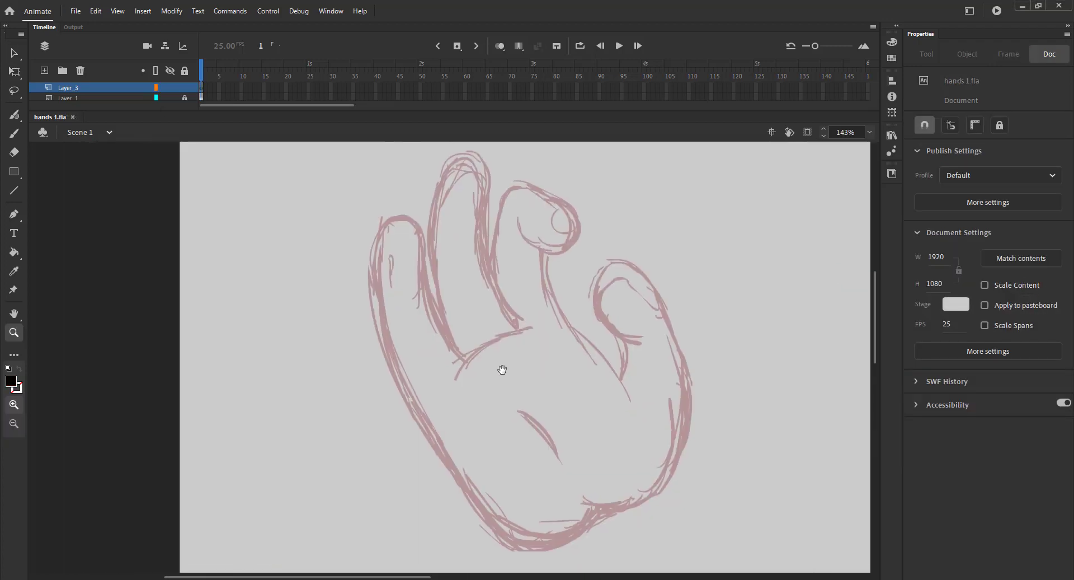
pyautogui.press('b')
pyautogui.moveTo(732, 251); pyautogui.dragTo(779, 324)
pyautogui.hotkey('ctrl', 'z')
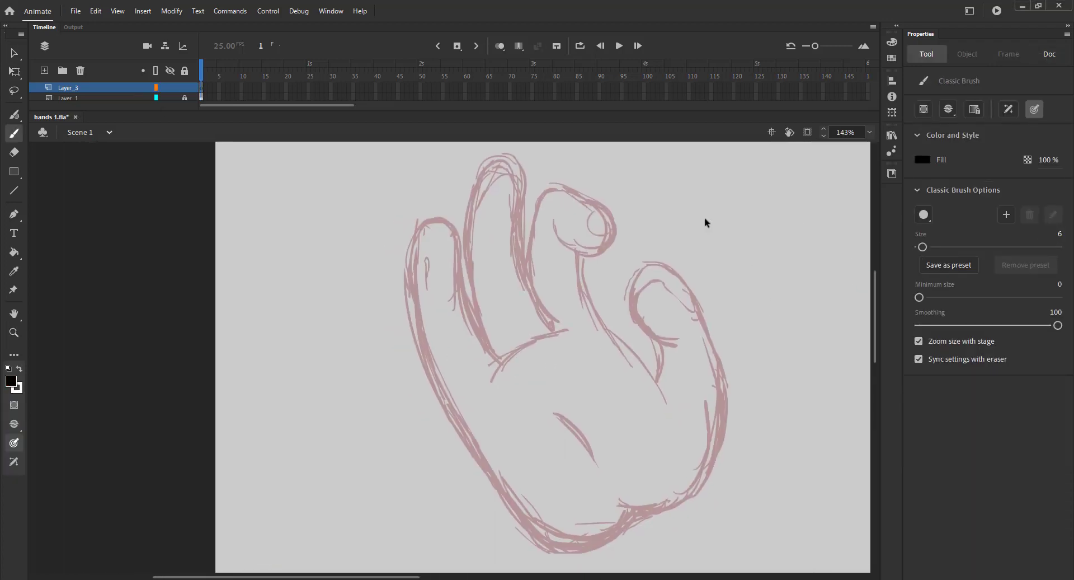
pyautogui.moveTo(699, 218); pyautogui.dragTo(668, 285)
pyautogui.hotkey('ctrl', 'z')
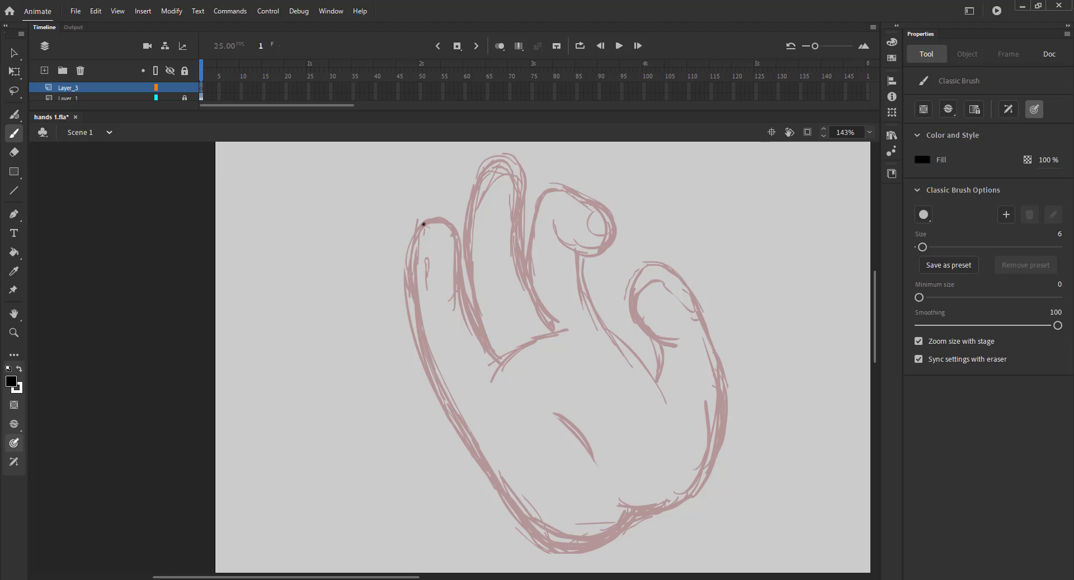
pyautogui.moveTo(423, 223)
pyautogui.mouseDown()
pyautogui.moveTo(413, 325)
pyautogui.moveTo(482, 464)
pyautogui.moveTo(616, 533)
pyautogui.mouseUp()
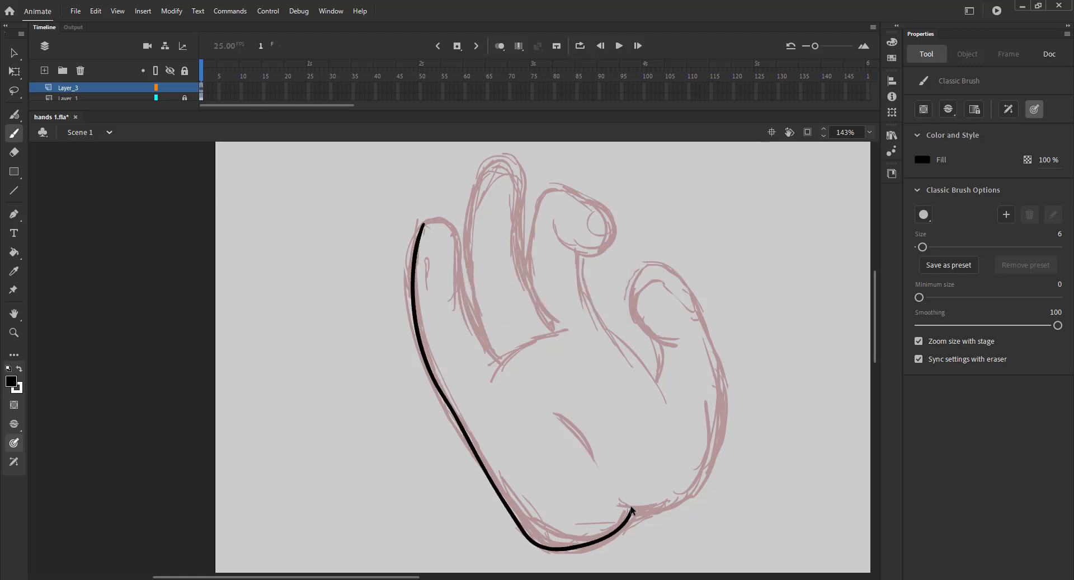
pyautogui.hotkey('ctrl', 'z')
pyautogui.moveTo(423, 223)
pyautogui.mouseDown()
pyautogui.moveTo(424, 363)
pyautogui.moveTo(523, 516)
pyautogui.mouseUp()
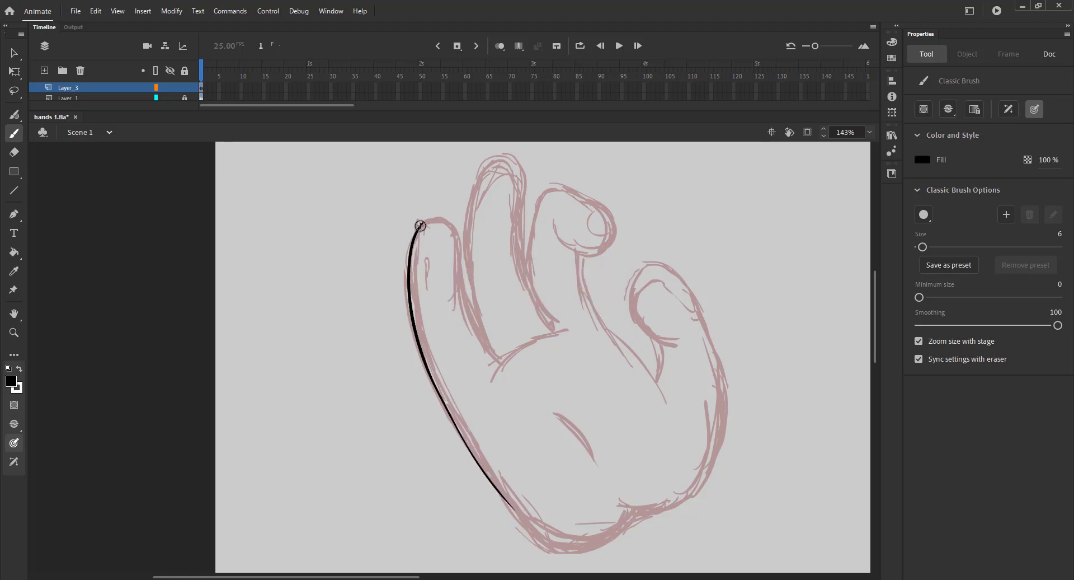
pyautogui.moveTo(447, 222)
pyautogui.mouseDown()
pyautogui.moveTo(464, 301)
pyautogui.moveTo(506, 362)
pyautogui.mouseUp()
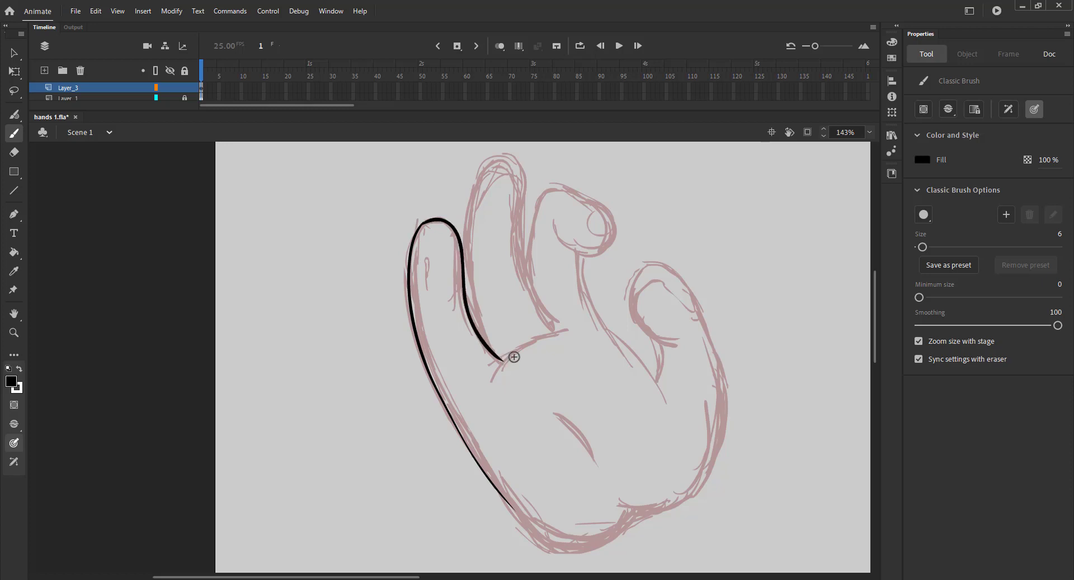
# Ink the open hand's second finger in black and the curved crease at its base.
pyautogui.moveTo(555, 329)
pyautogui.mouseDown()
pyautogui.moveTo(488, 154)
pyautogui.moveTo(476, 166)
pyautogui.moveTo(525, 279)
pyautogui.moveTo(511, 160)
pyautogui.moveTo(467, 197)
pyautogui.moveTo(469, 287)
pyautogui.moveTo(506, 362)
pyautogui.mouseUp()
pyautogui.hotkey('ctrl', 'z')
pyautogui.hotkey('ctrl', 'z')
pyautogui.moveTo(479, 308)
pyautogui.mouseDown()
pyautogui.moveTo(492, 182)
pyautogui.moveTo(526, 230)
pyautogui.moveTo(566, 334)
pyautogui.moveTo(529, 283)
pyautogui.mouseUp()
pyautogui.hotkey('ctrl', 'z')
pyautogui.hotkey('ctrl', 'z')
pyautogui.moveTo(559, 330)
pyautogui.mouseDown()
pyautogui.moveTo(518, 262)
pyautogui.moveTo(511, 160)
pyautogui.mouseUp()
pyautogui.moveTo(471, 191)
pyautogui.mouseDown()
pyautogui.moveTo(471, 269)
pyautogui.moveTo(512, 361)
pyautogui.mouseUp()
pyautogui.moveTo(572, 330)
pyautogui.mouseDown()
pyautogui.moveTo(520, 347)
pyautogui.moveTo(487, 380)
pyautogui.mouseUp()
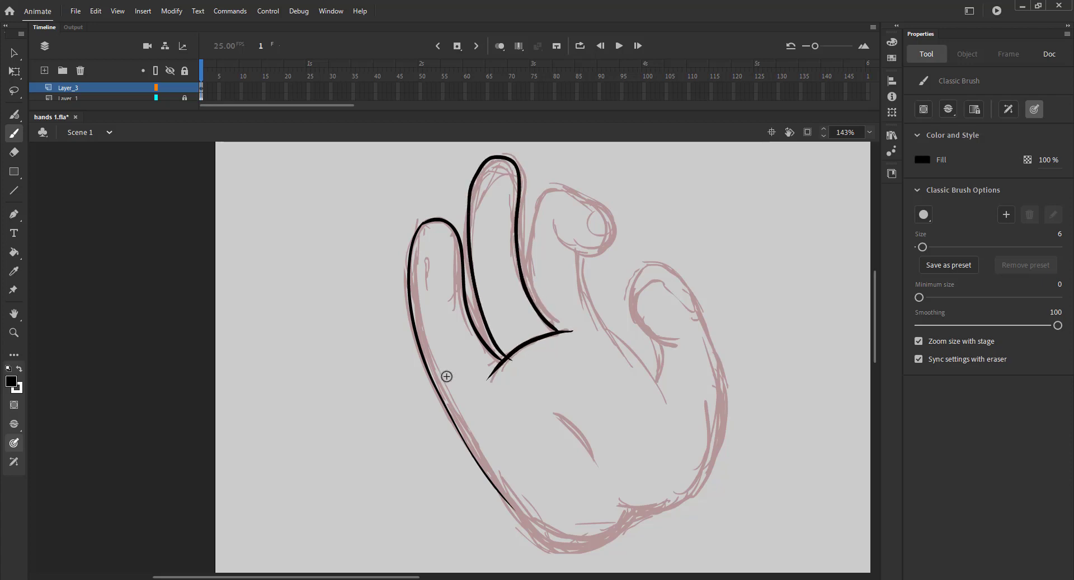
# Ink the open hand's bent third finger with its curled tip and the edge running down into the palm.
pyautogui.moveTo(554, 220)
pyautogui.mouseDown()
pyautogui.moveTo(601, 249)
pyautogui.moveTo(577, 196)
pyautogui.mouseUp()
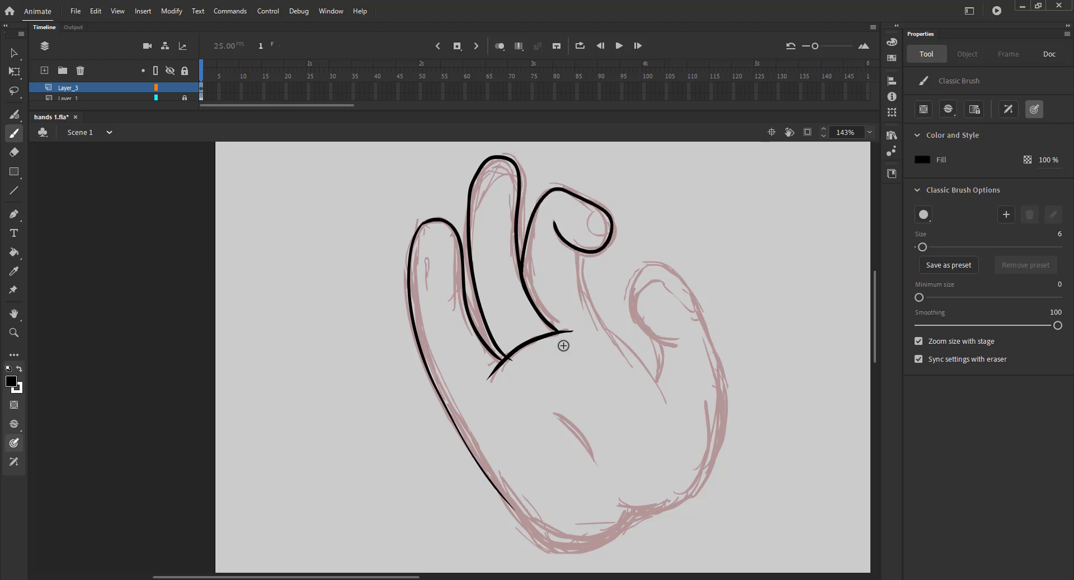
pyautogui.moveTo(579, 252)
pyautogui.mouseDown()
pyautogui.moveTo(586, 286)
pyautogui.moveTo(662, 385)
pyautogui.mouseUp()
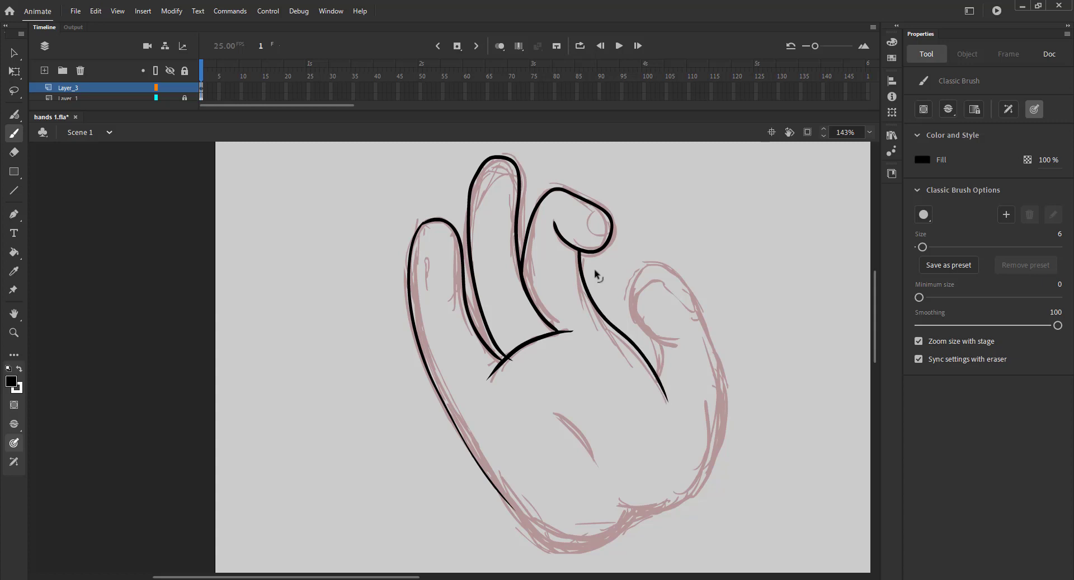
pyautogui.hotkey('ctrl', 'z')
pyautogui.moveTo(580, 249)
pyautogui.mouseDown()
pyautogui.moveTo(584, 286)
pyautogui.moveTo(663, 396)
pyautogui.mouseUp()
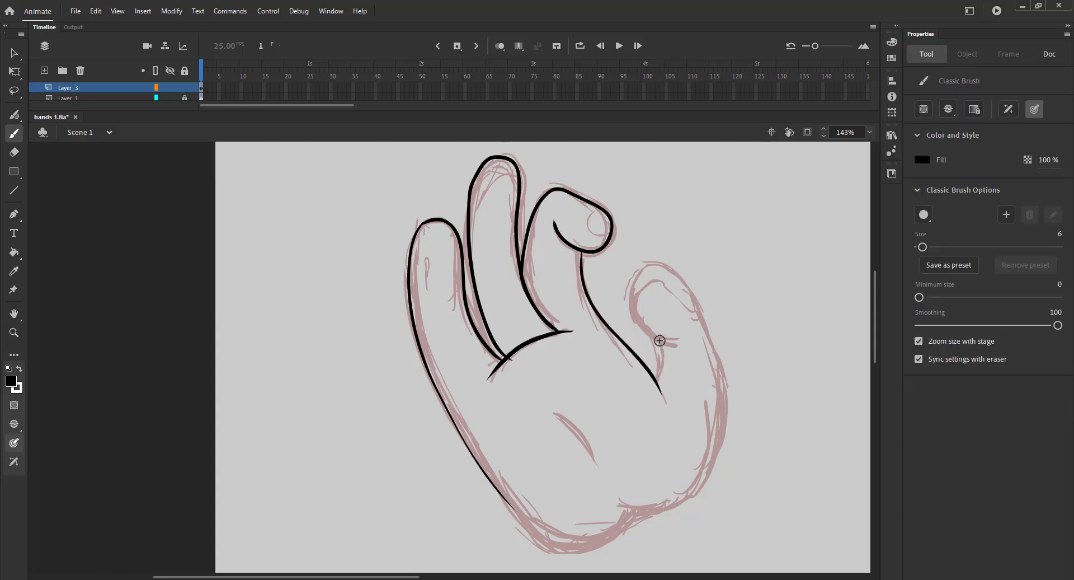
# Ink the open hand's thumb outline down to the palm's outer edge and the short crease beneath the thumb.
pyautogui.moveTo(660, 340); pyautogui.dragTo(656, 376)
pyautogui.hotkey('ctrl', 'z')
pyautogui.moveTo(657, 340); pyautogui.dragTo(654, 374)
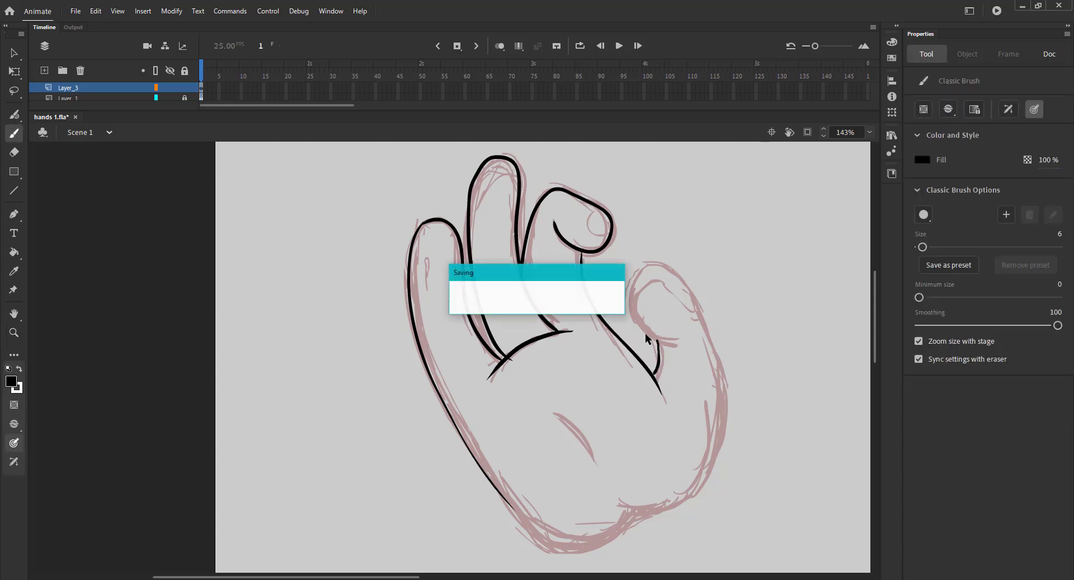
pyautogui.moveTo(641, 262)
pyautogui.mouseDown()
pyautogui.moveTo(692, 298)
pyautogui.moveTo(720, 375)
pyautogui.moveTo(708, 469)
pyautogui.mouseUp()
# Ink the lower edge of the open hand's thumb base, curving inward to the wrist.
pyautogui.moveTo(593, 367); pyautogui.dragTo(505, 274)
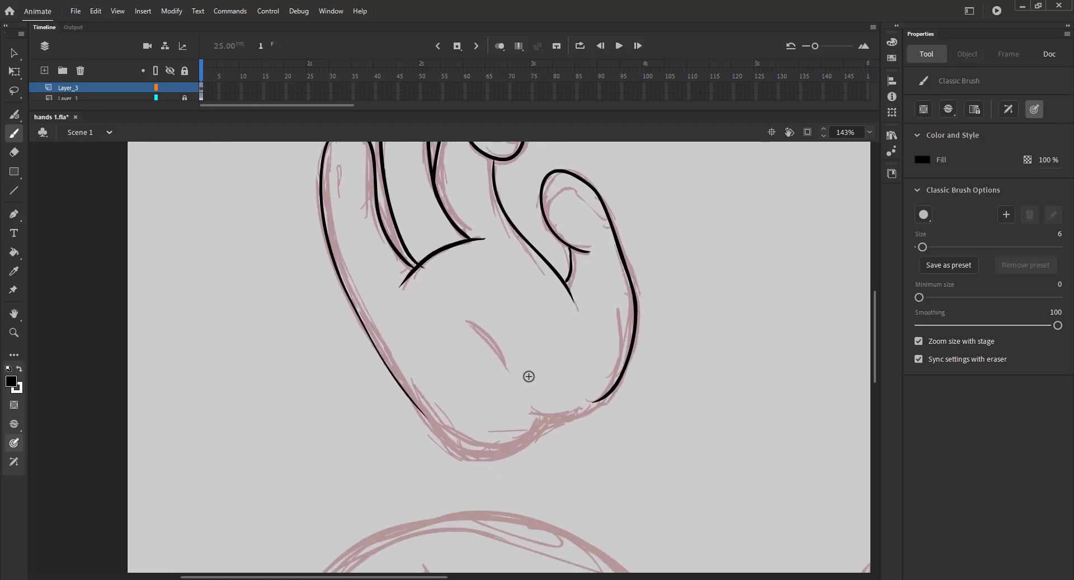
pyautogui.moveTo(592, 408)
pyautogui.mouseDown()
pyautogui.moveTo(617, 389)
pyautogui.moveTo(534, 412)
pyautogui.mouseUp()
pyautogui.hotkey('ctrl', 'z')
pyautogui.hotkey('ctrl', 'z')
pyautogui.moveTo(606, 394); pyautogui.dragTo(533, 414)
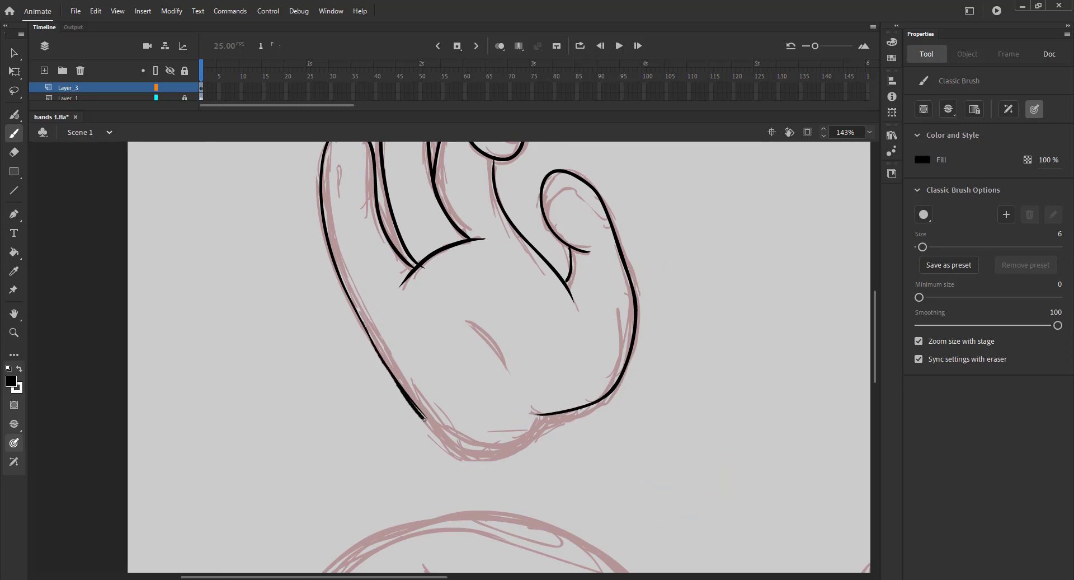
# Ink the heel of the open hand's palm and the short curved crease inside the palm.
pyautogui.moveTo(425, 418)
pyautogui.mouseDown()
pyautogui.moveTo(451, 446)
pyautogui.moveTo(502, 460)
pyautogui.moveTo(549, 410)
pyautogui.mouseUp()
pyautogui.hotkey('ctrl', 'z')
pyautogui.moveTo(448, 441)
pyautogui.mouseDown()
pyautogui.moveTo(501, 458)
pyautogui.moveTo(547, 416)
pyautogui.mouseUp()
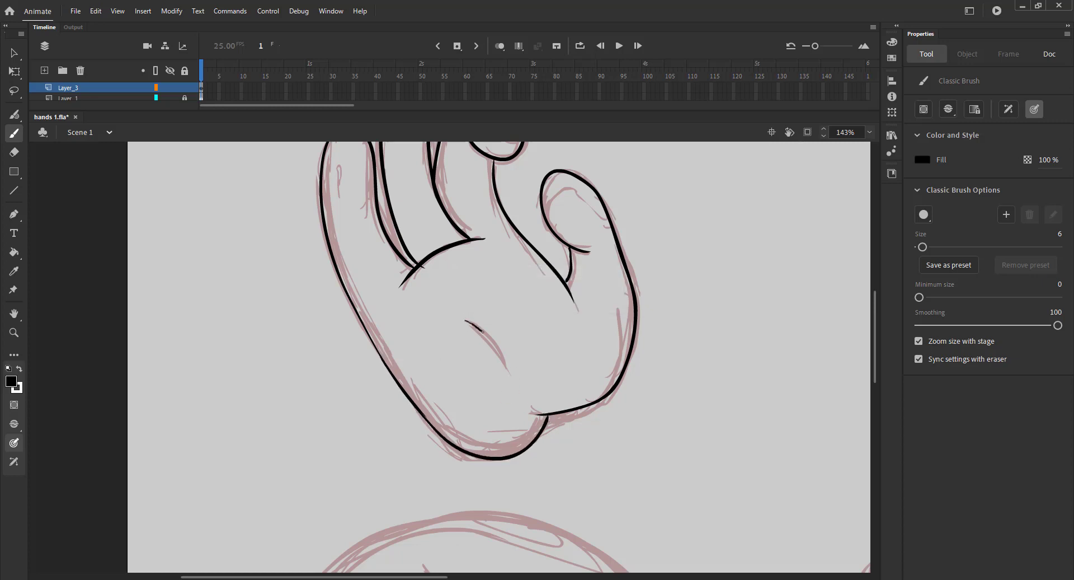
pyautogui.moveTo(483, 332); pyautogui.dragTo(508, 370)
# Check the inked open hand with the Layer_1 sketch hidden, show the sketch again, and save the document.
pyautogui.hotkey('ctrl', '-')
pyautogui.click(170, 98)
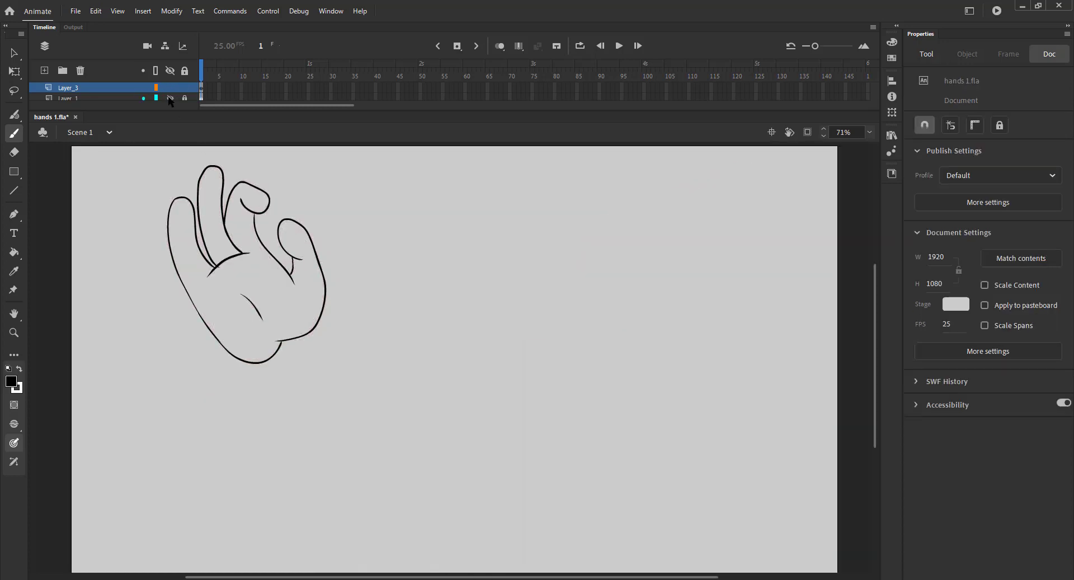
pyautogui.click(170, 98)
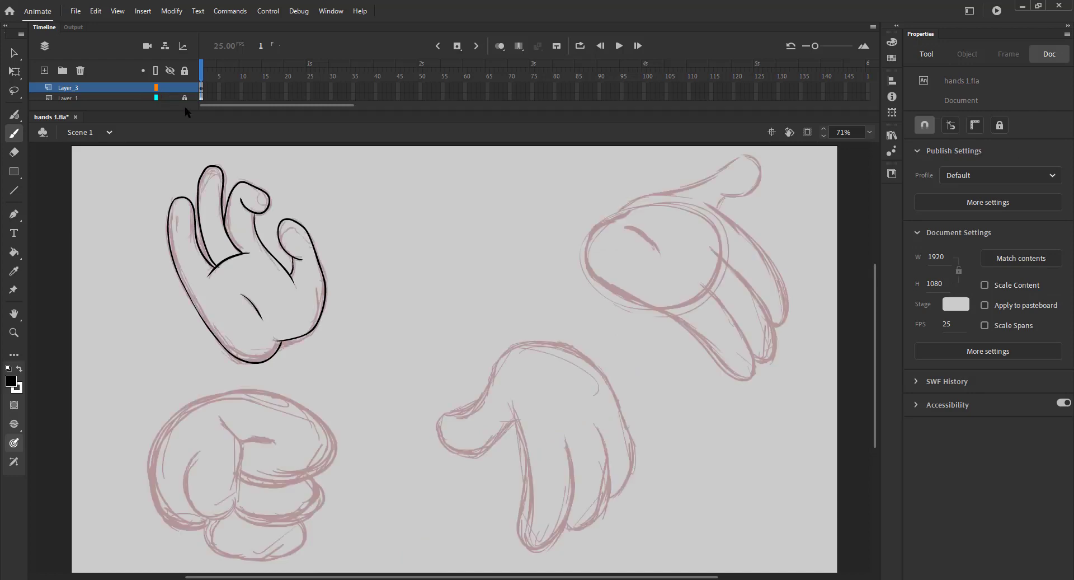
pyautogui.hotkey('ctrl', 's')
# Ink the sideways open hand's heel, lower palm edge and lowest finger over the sketch in black.
pyautogui.press('z')
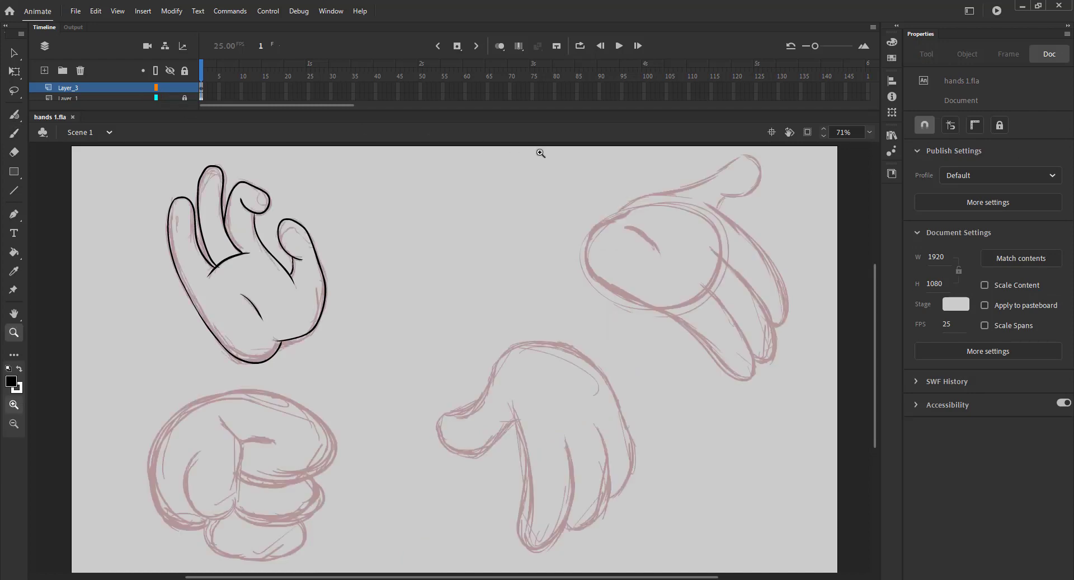
pyautogui.moveTo(537, 149); pyautogui.dragTo(820, 392)
pyautogui.moveTo(638, 284); pyautogui.dragTo(709, 286)
pyautogui.press('b')
pyautogui.press('b')
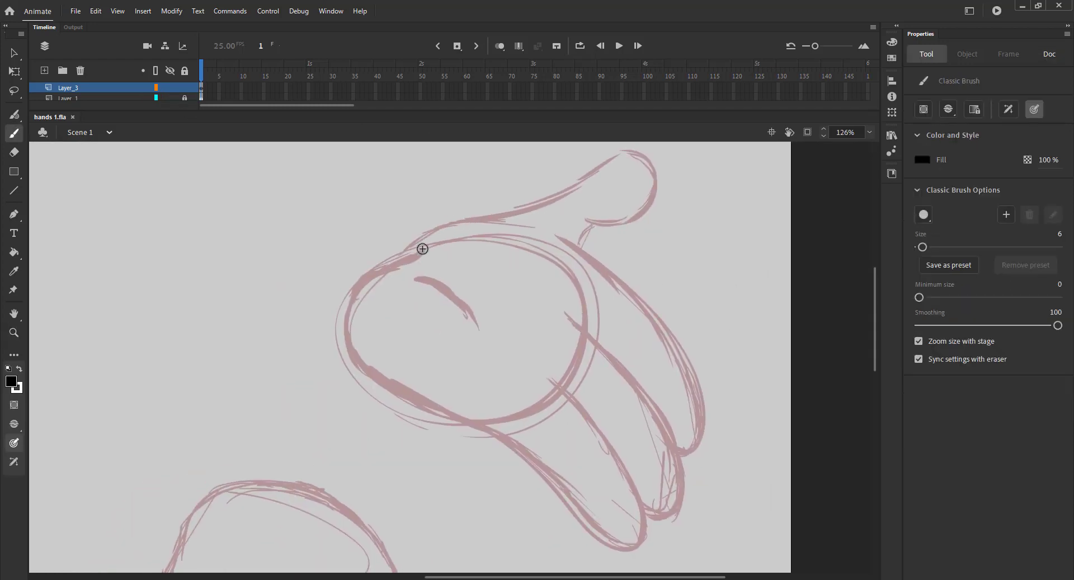
pyautogui.moveTo(422, 248)
pyautogui.mouseDown()
pyautogui.moveTo(357, 281)
pyautogui.moveTo(351, 328)
pyautogui.mouseUp()
pyautogui.hotkey('ctrl', 'z')
pyautogui.moveTo(423, 248)
pyautogui.mouseDown()
pyautogui.moveTo(345, 324)
pyautogui.moveTo(358, 364)
pyautogui.moveTo(525, 454)
pyautogui.moveTo(648, 547)
pyautogui.mouseUp()
pyautogui.moveTo(531, 356); pyautogui.dragTo(516, 308)
pyautogui.moveTo(537, 331)
pyautogui.mouseDown()
pyautogui.moveTo(604, 408)
pyautogui.moveTo(631, 469)
pyautogui.mouseUp()
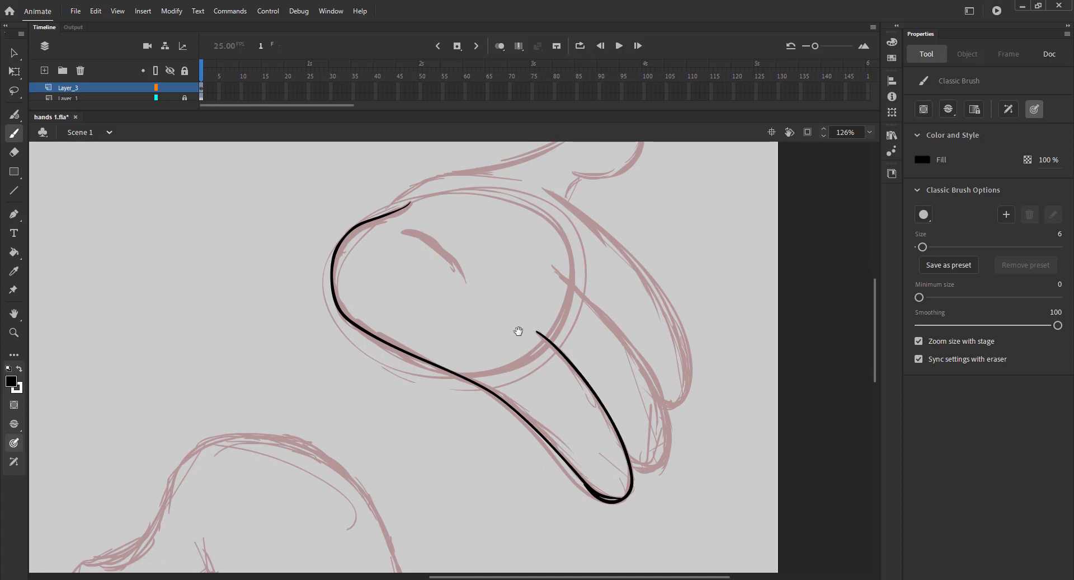
# Ink the middle and upper fingers of the sideways open hand.
pyautogui.moveTo(519, 331); pyautogui.dragTo(509, 347)
pyautogui.moveTo(546, 287)
pyautogui.mouseDown()
pyautogui.moveTo(647, 398)
pyautogui.moveTo(659, 460)
pyautogui.moveTo(641, 482)
pyautogui.moveTo(619, 477)
pyautogui.mouseUp()
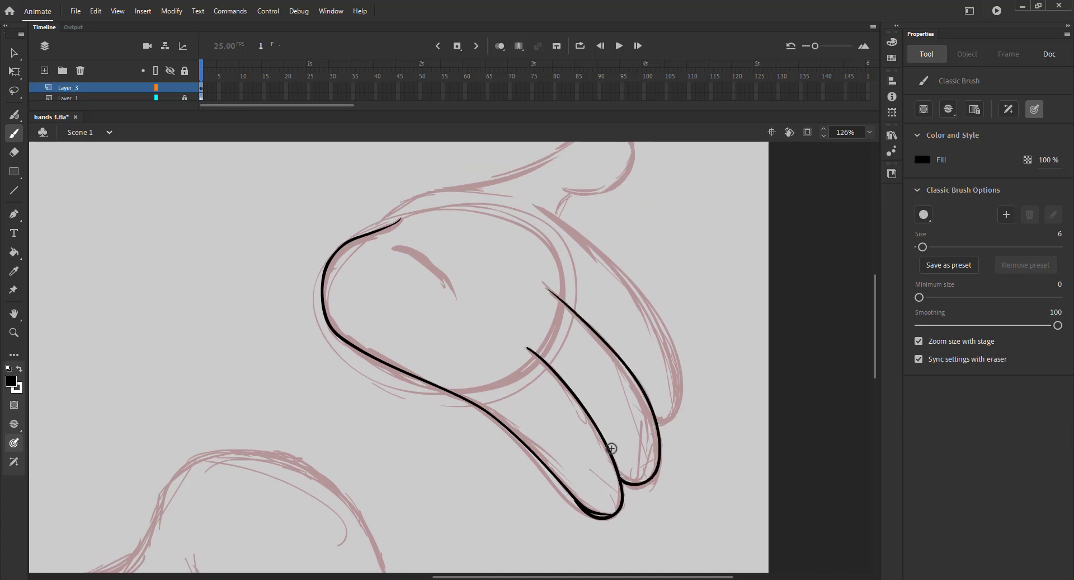
pyautogui.moveTo(555, 219)
pyautogui.mouseDown()
pyautogui.moveTo(654, 305)
pyautogui.moveTo(678, 358)
pyautogui.moveTo(666, 421)
pyautogui.mouseUp()
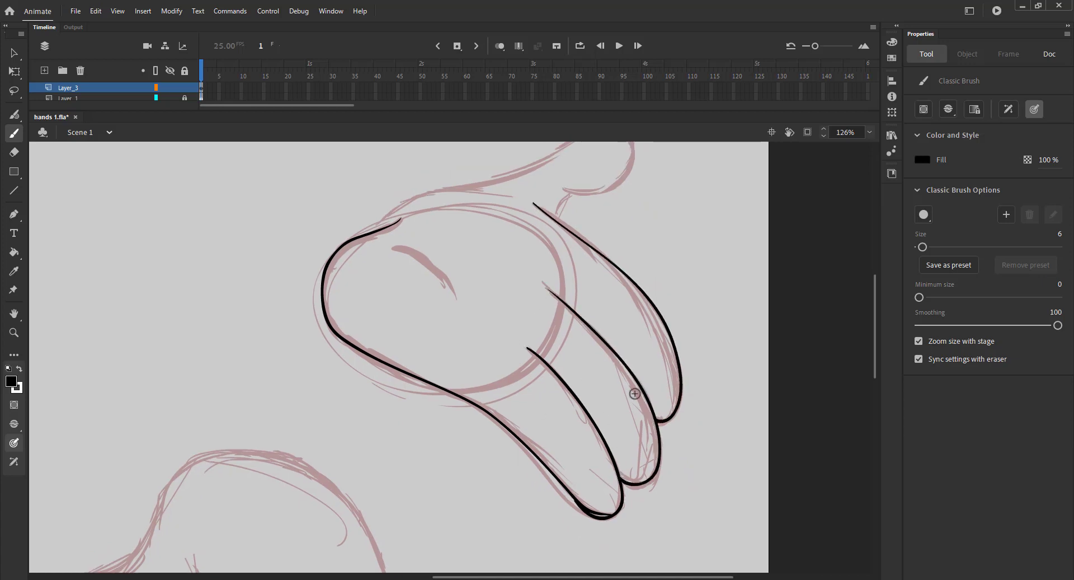
# Ink the sideways hand's upper edge, thumb and short thumb crease, plus the curved line in its palm.
pyautogui.moveTo(487, 218); pyautogui.dragTo(460, 293)
pyautogui.moveTo(351, 294)
pyautogui.mouseDown()
pyautogui.moveTo(390, 269)
pyautogui.moveTo(499, 241)
pyautogui.moveTo(547, 209)
pyautogui.mouseUp()
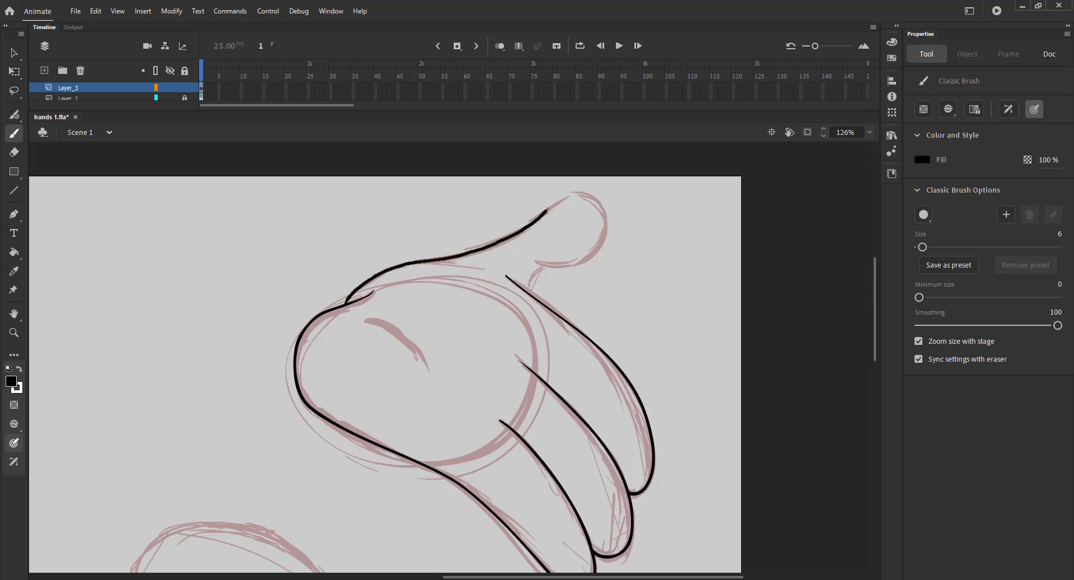
pyautogui.moveTo(567, 261)
pyautogui.mouseDown()
pyautogui.moveTo(528, 258)
pyautogui.moveTo(531, 290)
pyautogui.mouseUp()
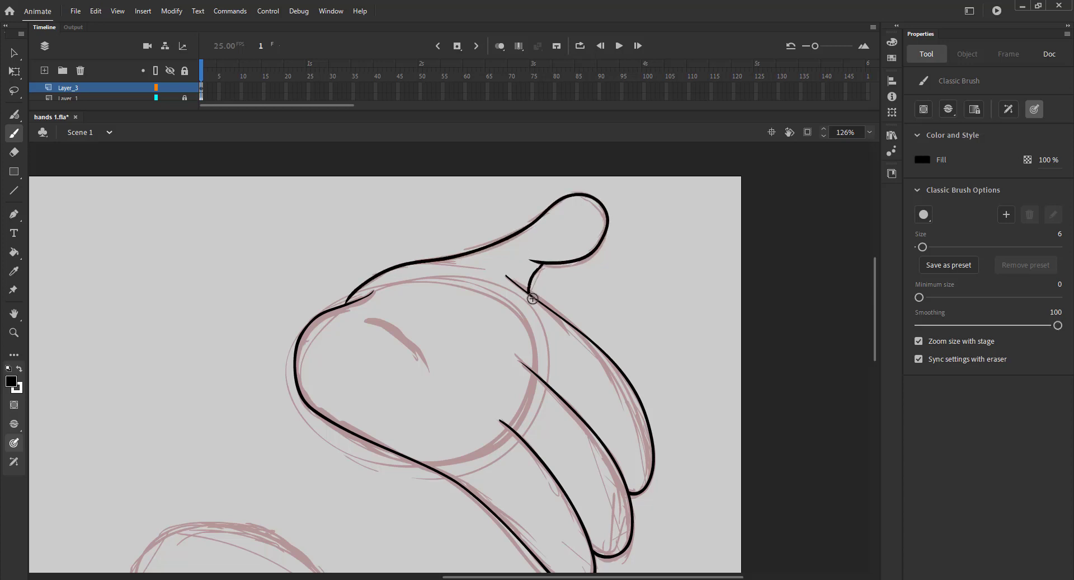
pyautogui.moveTo(365, 320); pyautogui.dragTo(424, 365)
# Inspect the two inked hands with the Layer_1 sketch hidden, and show the sketch again.
pyautogui.hotkey('ctrl', '2')
pyautogui.click(171, 99)
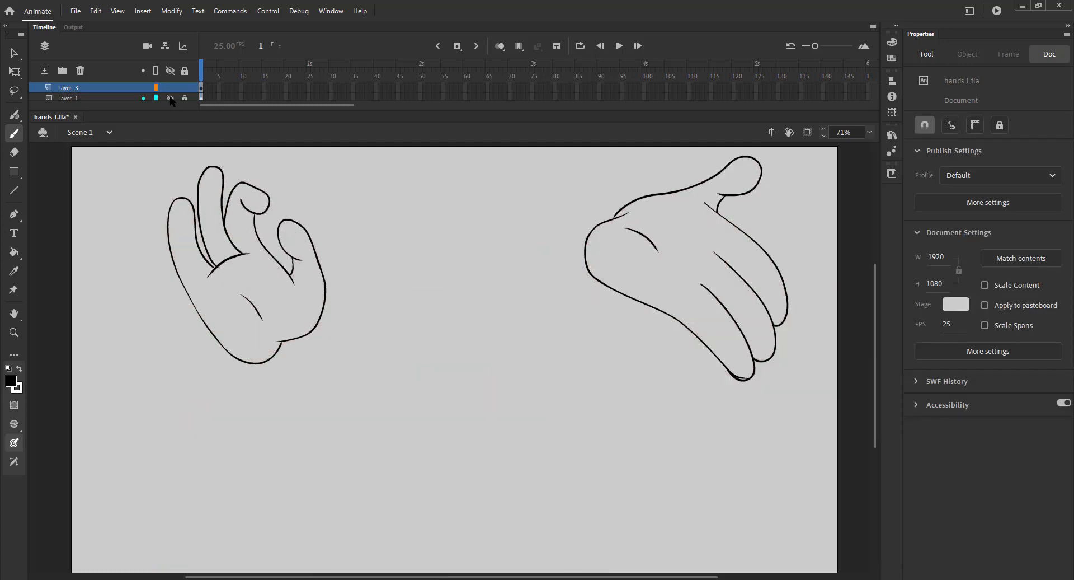
pyautogui.click(170, 98)
# Ink the fist's outer back edge and the large top finger curling around to the center.
pyautogui.hotkey('ctrl', '1')
pyautogui.press('z')
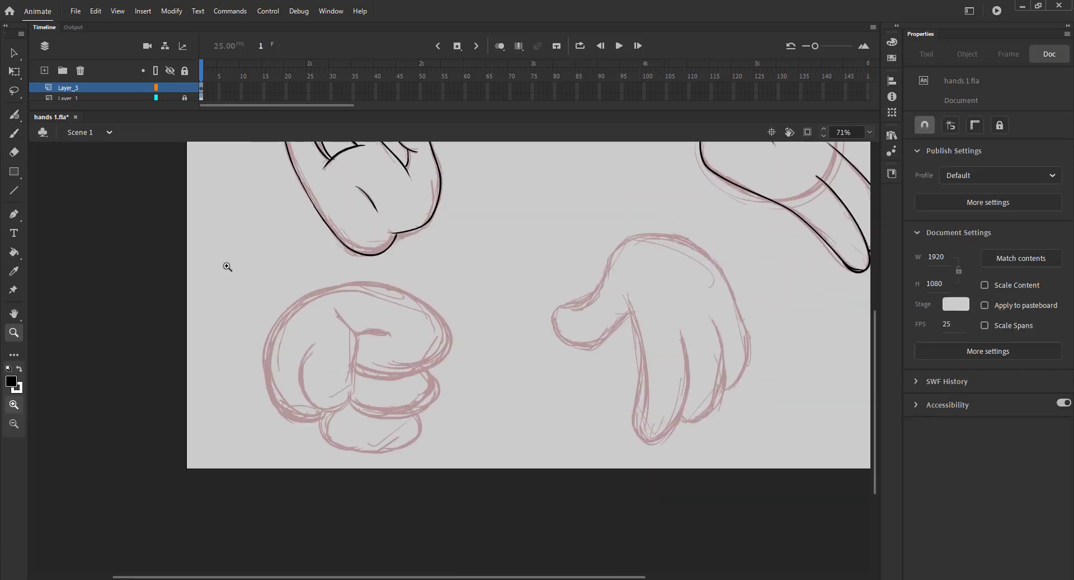
pyautogui.moveTo(227, 265); pyautogui.dragTo(509, 468)
pyautogui.press('b')
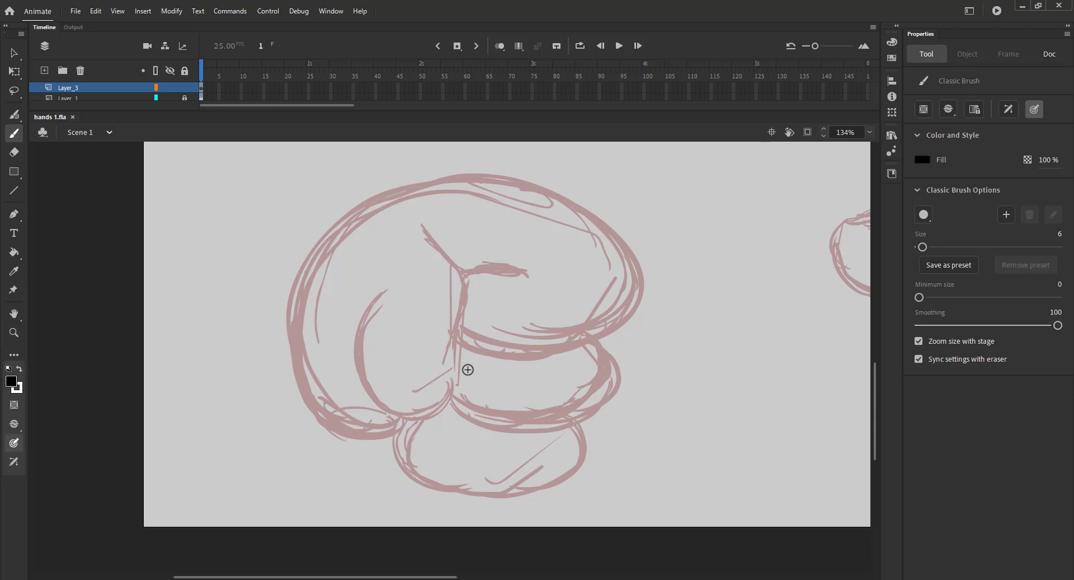
pyautogui.moveTo(349, 220)
pyautogui.mouseDown()
pyautogui.moveTo(305, 277)
pyautogui.moveTo(306, 395)
pyautogui.moveTo(409, 416)
pyautogui.mouseUp()
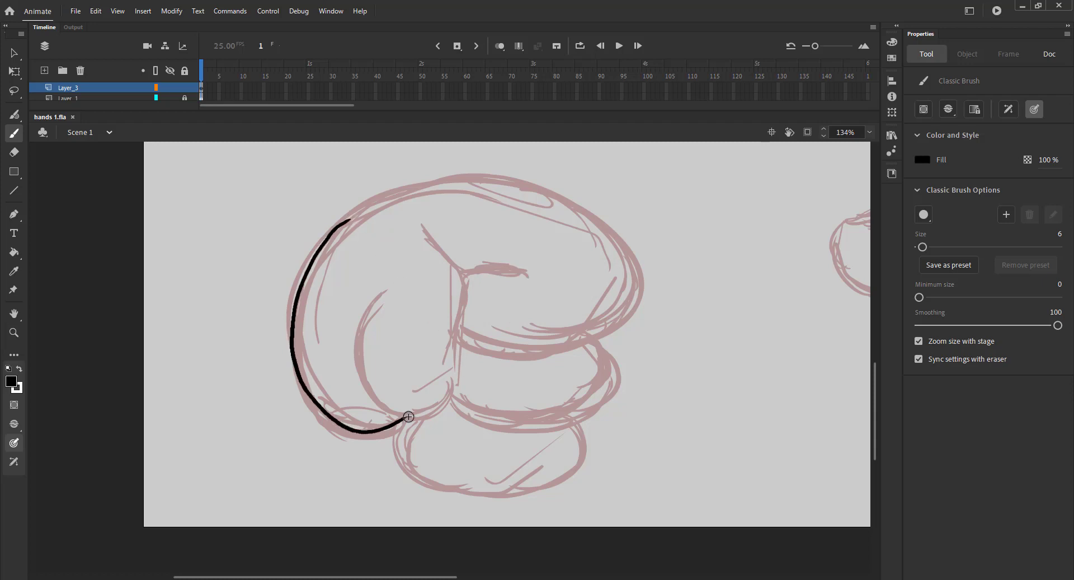
pyautogui.moveTo(346, 221); pyautogui.dragTo(403, 195)
pyautogui.hotkey('ctrl', 'z')
pyautogui.moveTo(334, 231)
pyautogui.mouseDown()
pyautogui.moveTo(375, 198)
pyautogui.moveTo(467, 178)
pyautogui.moveTo(551, 187)
pyautogui.moveTo(614, 231)
pyautogui.moveTo(634, 291)
pyautogui.moveTo(600, 326)
pyautogui.moveTo(533, 337)
pyautogui.moveTo(469, 320)
pyautogui.moveTo(488, 344)
pyautogui.moveTo(536, 349)
pyautogui.moveTo(604, 332)
pyautogui.moveTo(640, 287)
pyautogui.moveTo(385, 197)
pyautogui.moveTo(469, 178)
pyautogui.moveTo(554, 193)
pyautogui.moveTo(600, 219)
pyautogui.moveTo(638, 279)
pyautogui.mouseUp()
pyautogui.hotkey('ctrl', 'z')
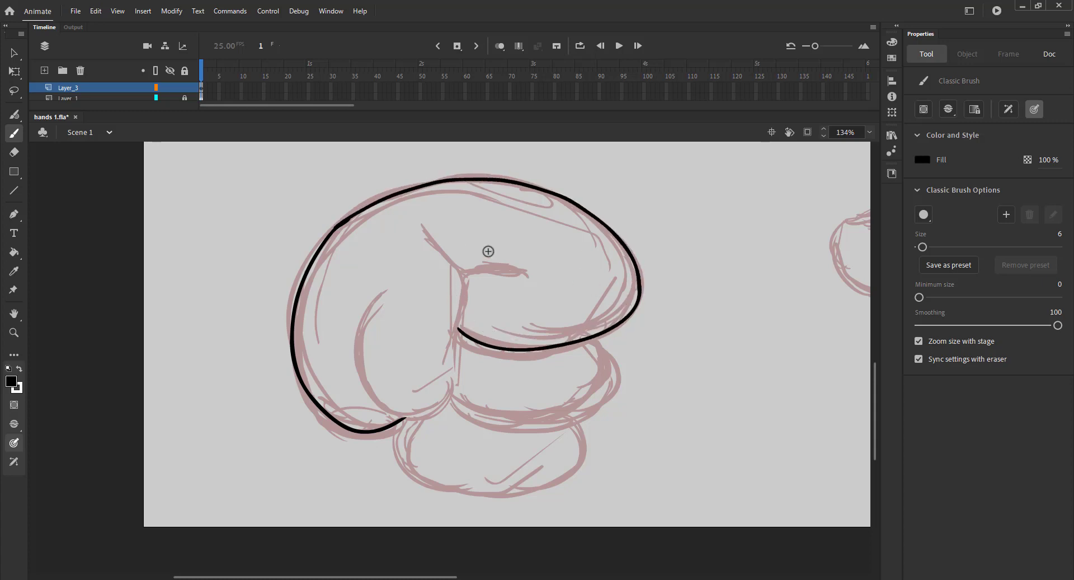
# Ink the fist's central fold line and the rounded outline of the part tucked beside it.
pyautogui.moveTo(424, 227)
pyautogui.mouseDown()
pyautogui.moveTo(464, 279)
pyautogui.moveTo(452, 389)
pyautogui.mouseUp()
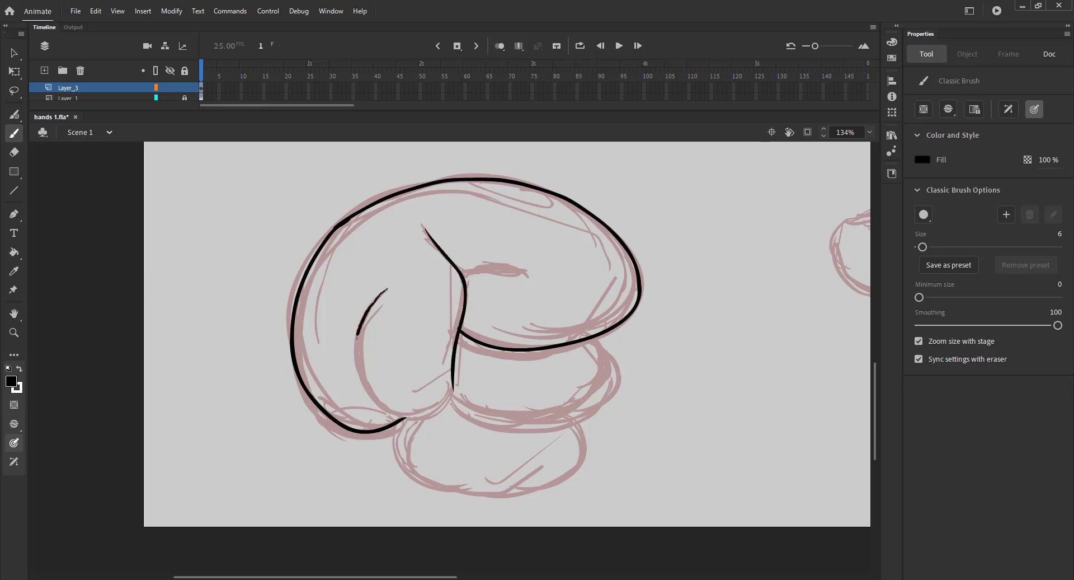
pyautogui.moveTo(357, 337)
pyautogui.mouseDown()
pyautogui.moveTo(359, 377)
pyautogui.moveTo(387, 414)
pyautogui.moveTo(417, 426)
pyautogui.mouseUp()
pyautogui.hotkey('ctrl', 'z')
pyautogui.moveTo(387, 290); pyautogui.dragTo(365, 326)
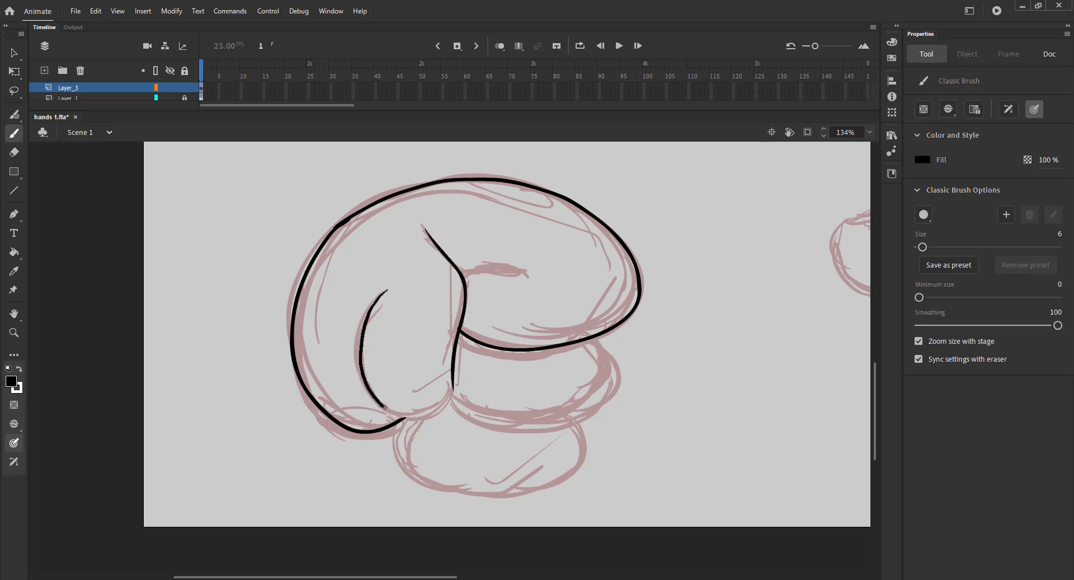
pyautogui.moveTo(385, 407)
pyautogui.mouseDown()
pyautogui.moveTo(419, 420)
pyautogui.moveTo(452, 387)
pyautogui.mouseUp()
pyautogui.hotkey('ctrl', 'z')
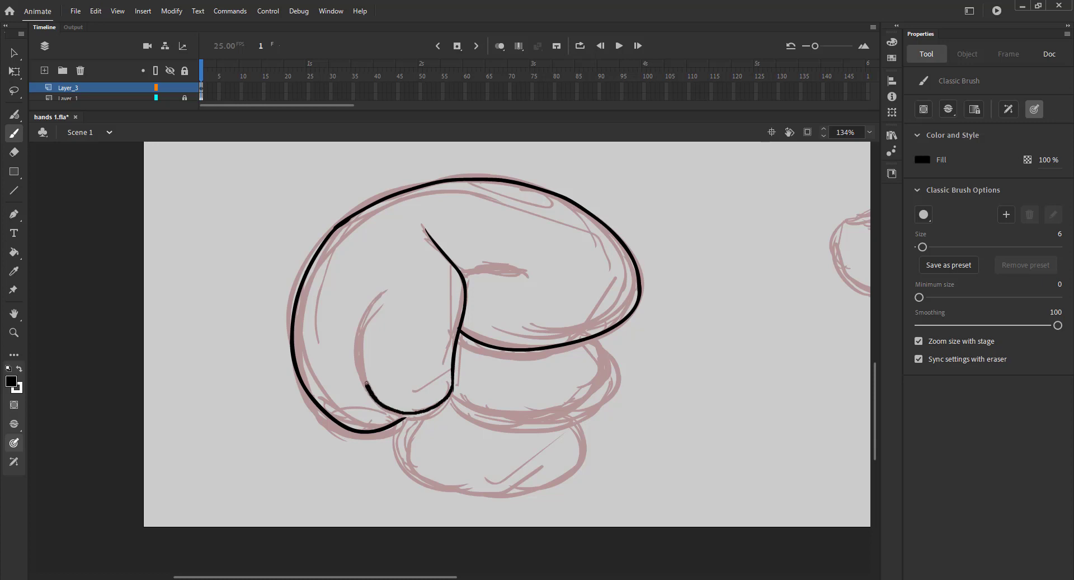
pyautogui.moveTo(367, 384); pyautogui.dragTo(391, 292)
pyautogui.hotkey('ctrl', 'z')
pyautogui.moveTo(451, 367); pyautogui.dragTo(451, 390)
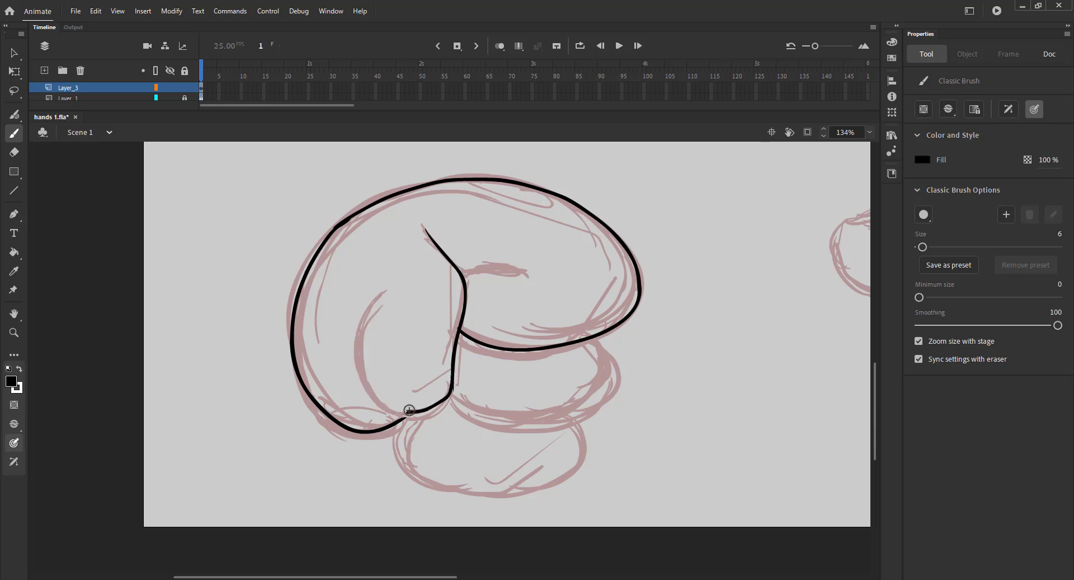
pyautogui.hotkey('ctrl', 'z')
pyautogui.moveTo(398, 412)
pyautogui.mouseDown()
pyautogui.moveTo(371, 393)
pyautogui.moveTo(359, 337)
pyautogui.moveTo(387, 291)
pyautogui.mouseUp()
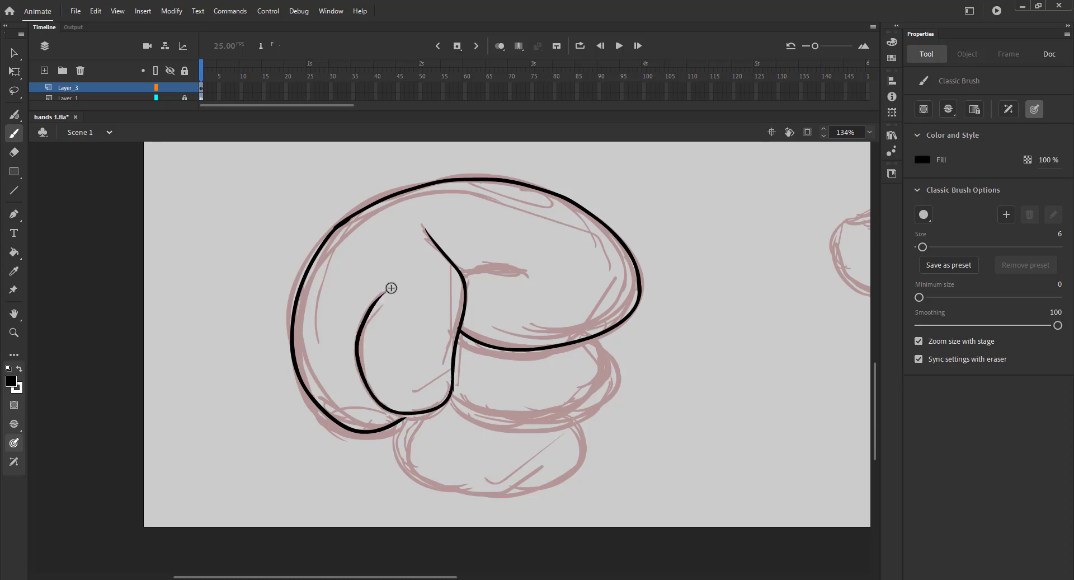
# Ink a short curved crease branching off the fist's central fold line.
pyautogui.moveTo(459, 268); pyautogui.dragTo(523, 256)
pyautogui.hotkey('ctrl', 'z')
pyautogui.hotkey('ctrl', 'z')
pyautogui.moveTo(457, 267)
pyautogui.mouseDown()
pyautogui.moveTo(507, 248)
pyautogui.moveTo(498, 253)
pyautogui.mouseUp()
pyautogui.hotkey('ctrl', 'z')
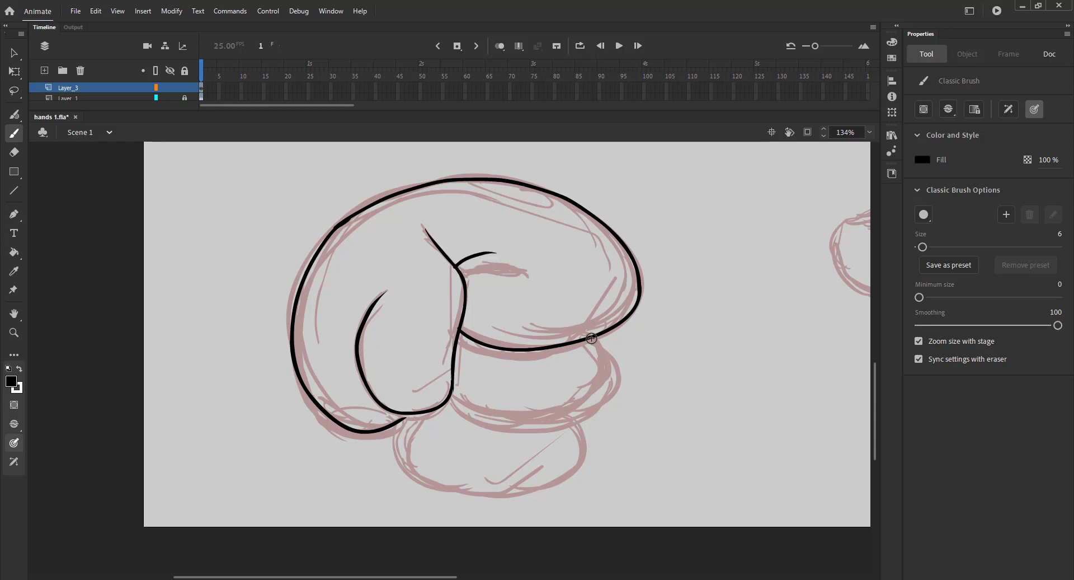
# Ink the fist's two lower curled fingers beneath the large top finger.
pyautogui.moveTo(591, 339)
pyautogui.mouseDown()
pyautogui.moveTo(598, 405)
pyautogui.moveTo(561, 421)
pyautogui.moveTo(504, 419)
pyautogui.mouseUp()
pyautogui.hotkey('ctrl', 'z')
pyautogui.moveTo(592, 338)
pyautogui.mouseDown()
pyautogui.moveTo(615, 392)
pyautogui.moveTo(478, 421)
pyautogui.moveTo(454, 378)
pyautogui.mouseUp()
pyautogui.hotkey('ctrl', 'z')
pyautogui.moveTo(591, 338)
pyautogui.mouseDown()
pyautogui.moveTo(617, 392)
pyautogui.moveTo(467, 414)
pyautogui.moveTo(452, 390)
pyautogui.mouseUp()
pyautogui.scroll(-3, 453, 421)
pyautogui.moveTo(554, 339)
pyautogui.mouseDown()
pyautogui.moveTo(565, 373)
pyautogui.moveTo(387, 386)
pyautogui.moveTo(383, 335)
pyautogui.mouseUp()
# Check the inked fist with the Layer_1 sketch toggled off and on, and save the document.
pyautogui.hotkey('ctrl', '2')
pyautogui.click(170, 98)
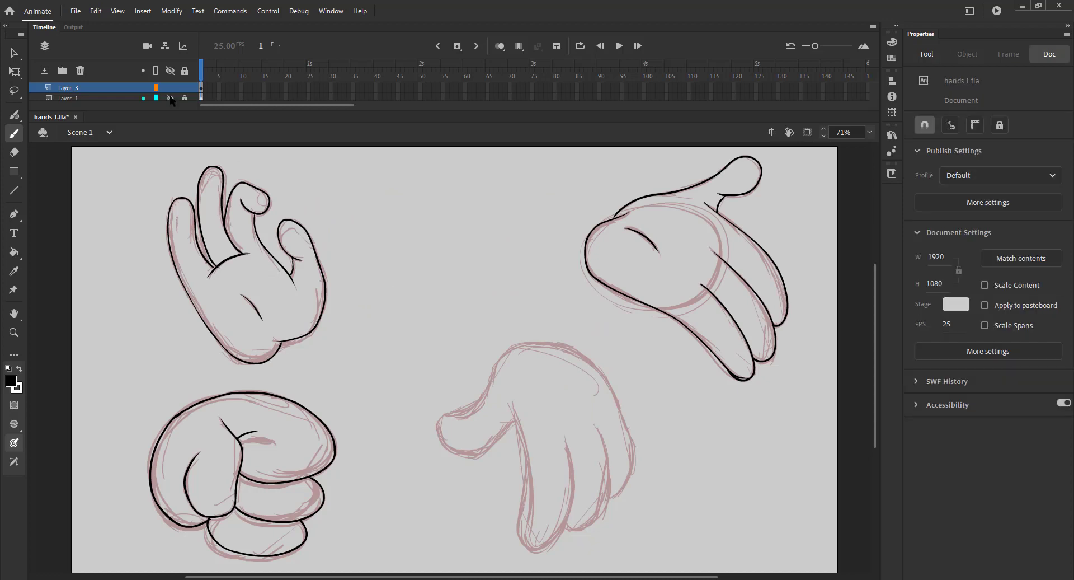
pyautogui.click(170, 98)
pyautogui.hotkey('ctrl', 's')
# Ink the downward-pointing hand's back, outermost finger and neighboring finger in black.
pyautogui.press('z')
pyautogui.moveTo(420, 319); pyautogui.dragTo(637, 572)
pyautogui.press('b')
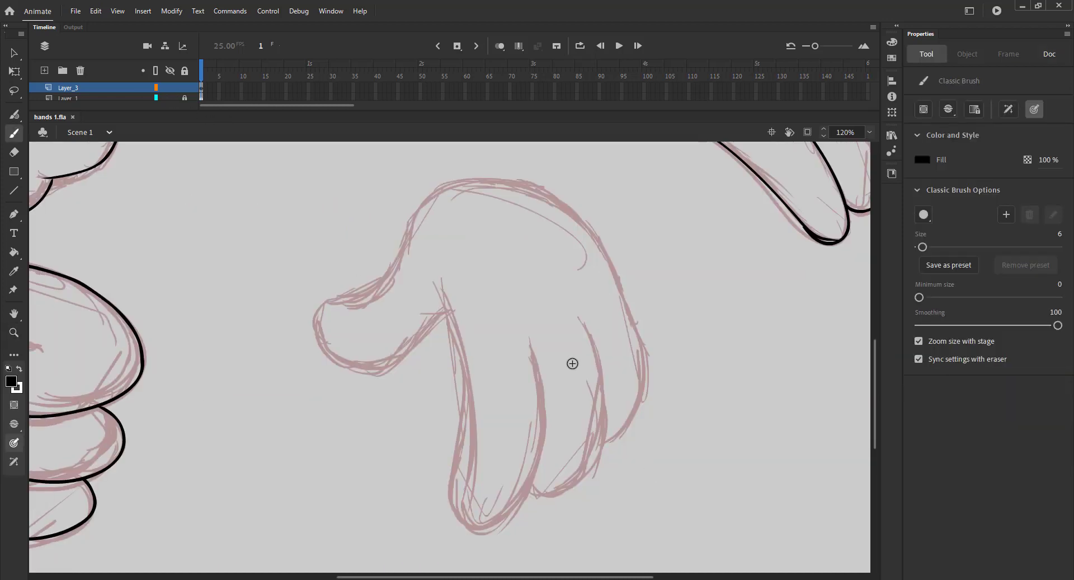
pyautogui.moveTo(421, 205)
pyautogui.mouseDown()
pyautogui.moveTo(553, 189)
pyautogui.moveTo(624, 296)
pyautogui.moveTo(610, 437)
pyautogui.mouseUp()
pyautogui.moveTo(581, 321)
pyautogui.mouseDown()
pyautogui.moveTo(610, 416)
pyautogui.moveTo(543, 493)
pyautogui.moveTo(533, 483)
pyautogui.mouseUp()
# Ink the downward-pointing hand's longest finger and close the thumb's outline into the palm.
pyautogui.moveTo(439, 285)
pyautogui.mouseDown()
pyautogui.moveTo(464, 386)
pyautogui.moveTo(462, 371)
pyautogui.moveTo(453, 503)
pyautogui.moveTo(536, 465)
pyautogui.moveTo(525, 339)
pyautogui.mouseUp()
pyautogui.hotkey('ctrl', 'z')
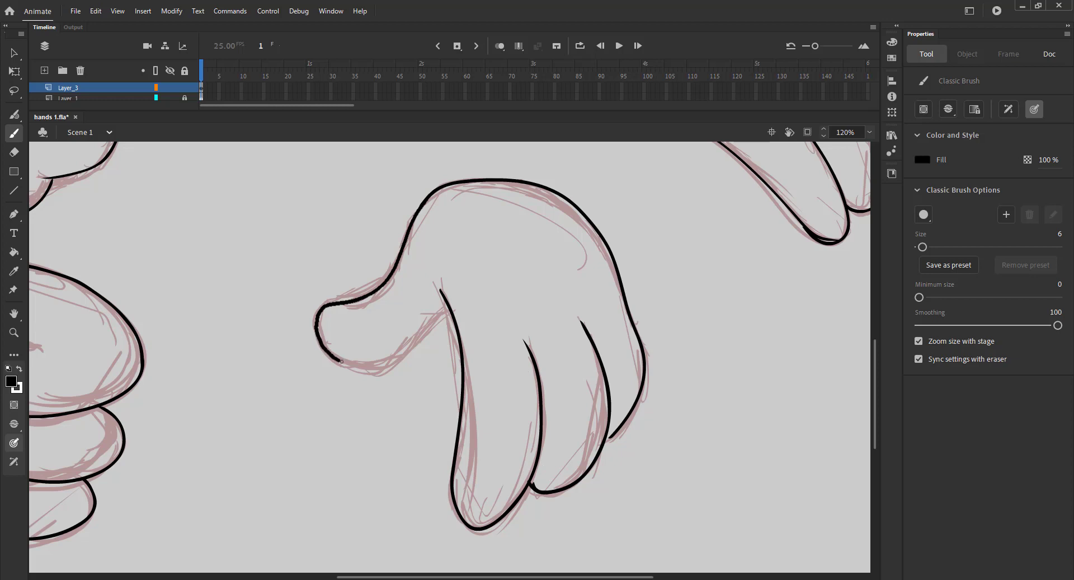
pyautogui.moveTo(342, 361); pyautogui.dragTo(440, 312)
# Hide the Layer_1 sketch and thicken the short crease line beneath the open hand's thumb.
pyautogui.hotkey('ctrl', '2')
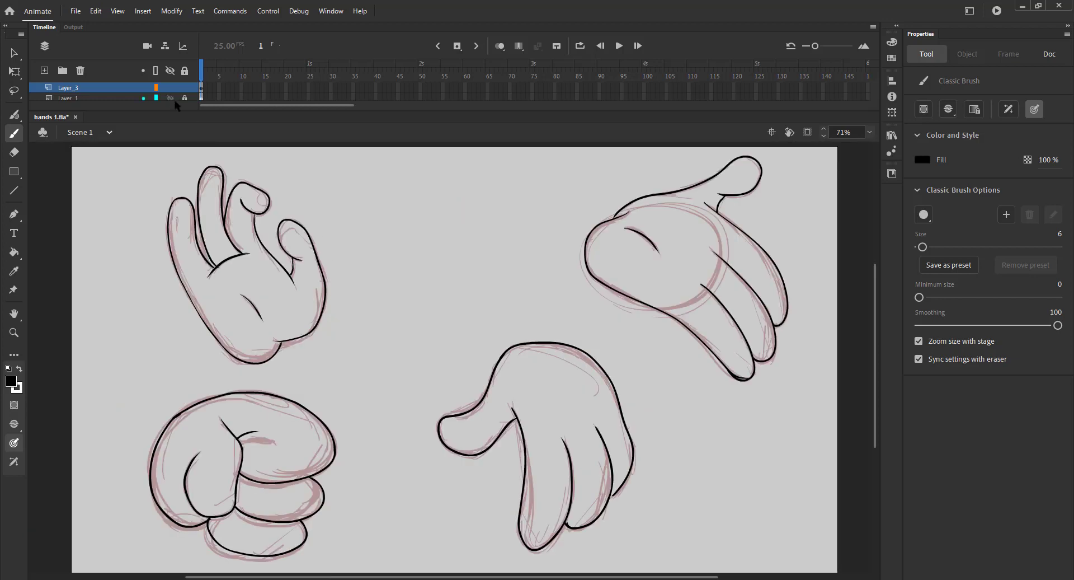
pyautogui.click(171, 99)
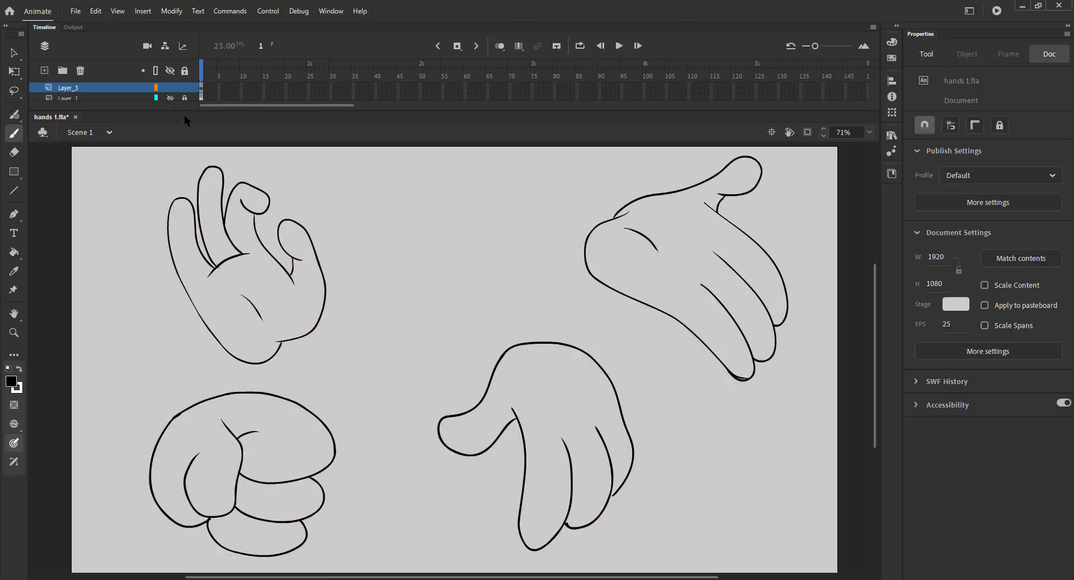
pyautogui.press('z')
pyautogui.moveTo(185, 242); pyautogui.dragTo(299, 308)
pyautogui.press('v')
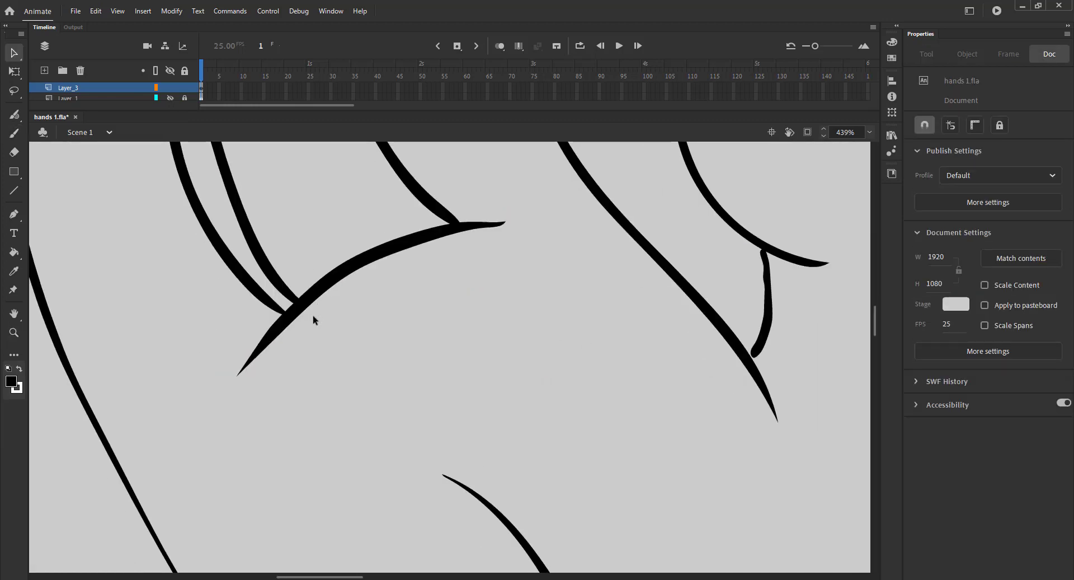
pyautogui.press('b')
pyautogui.moveTo(758, 243)
pyautogui.mouseDown()
pyautogui.moveTo(766, 330)
pyautogui.moveTo(750, 356)
pyautogui.mouseUp()
pyautogui.scroll(-5, 750, 357)
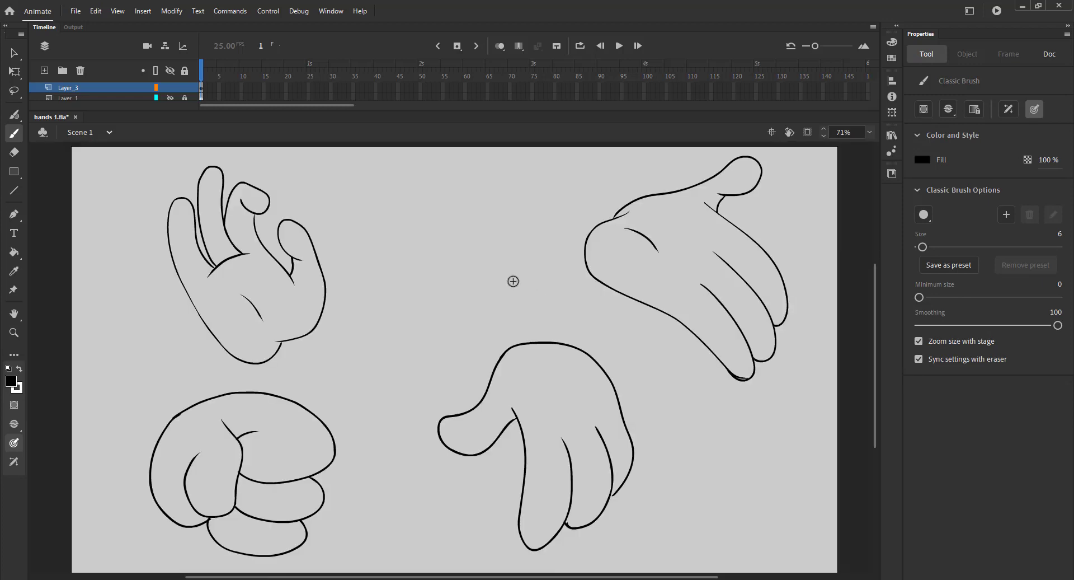
# Switch to the Paint Bucket and set its fill color to mid grey.
pyautogui.press('k')
pyautogui.click(922, 159)
pyautogui.click(750, 208)
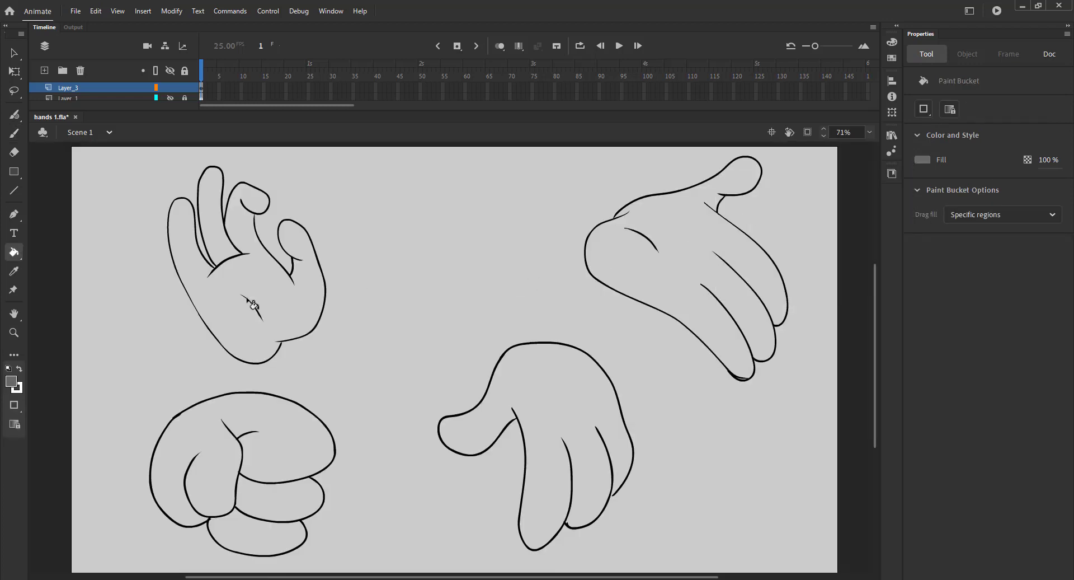
# Fill the open hand, the sideways-reaching hand and the fist, including its lower fingers, with mid grey.
pyautogui.click(255, 305)
pyautogui.click(218, 212)
pyautogui.click(643, 302)
pyautogui.click(264, 426)
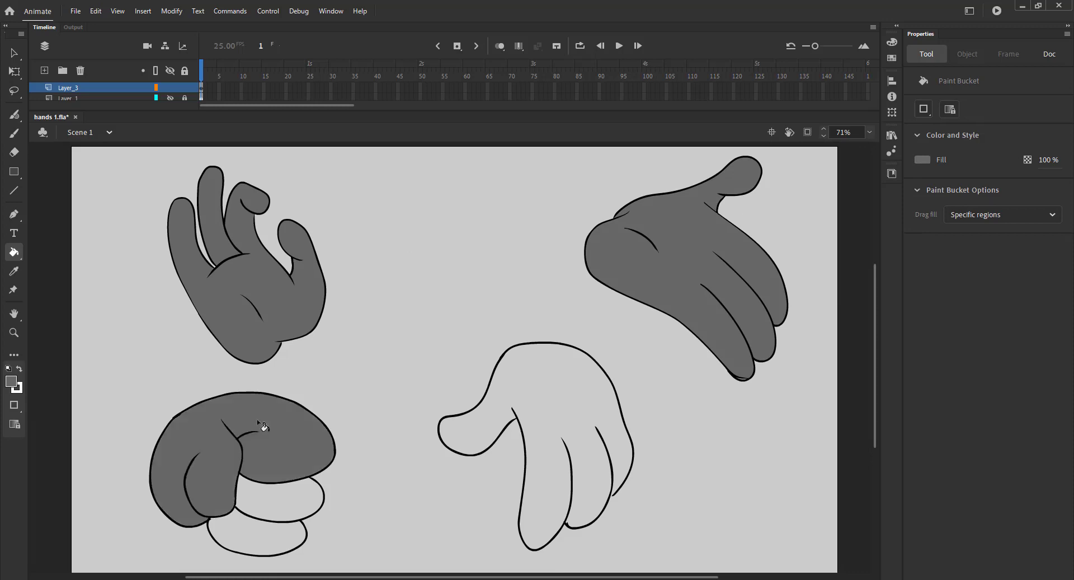
pyautogui.click(271, 512)
# Close the gap at the tip of the downward-pointing hand's outermost finger with a black Classic Brush stroke.
pyautogui.press('z')
pyautogui.moveTo(485, 401); pyautogui.dragTo(671, 519)
pyautogui.hotkey('ctrl', '2')
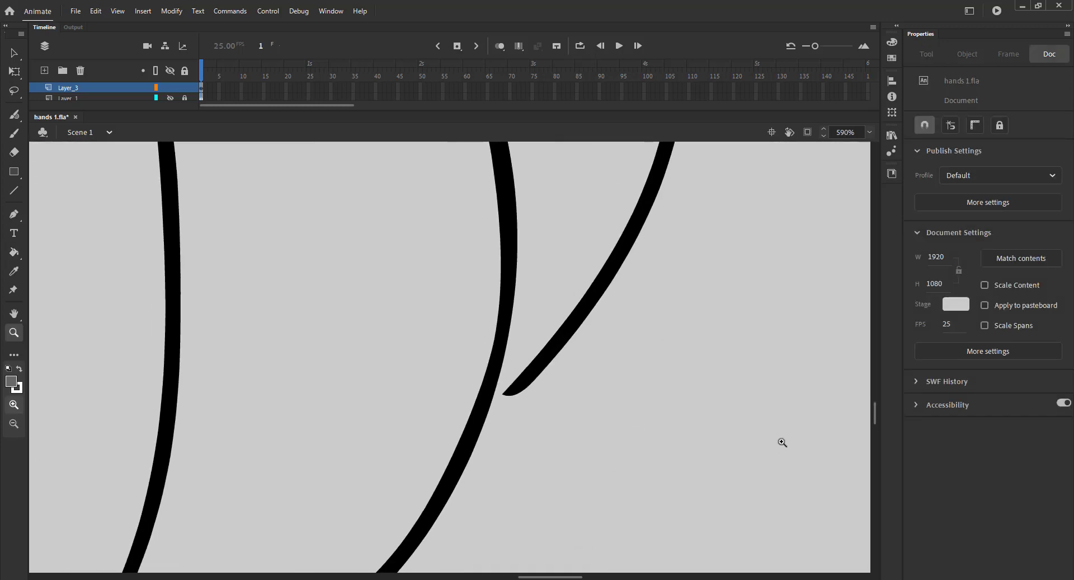
pyautogui.press('b')
pyautogui.click(922, 159)
pyautogui.click(748, 198)
pyautogui.moveTo(553, 346); pyautogui.dragTo(488, 407)
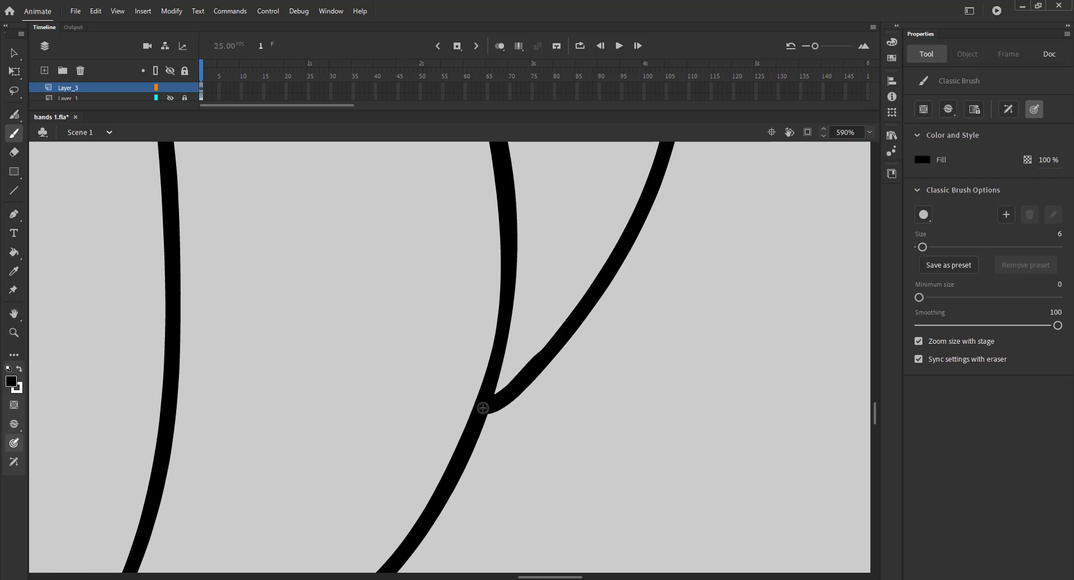
# Clean up the outline joint where the downward-pointing hand's longest finger meets the neighboring fingertip.
pyautogui.hotkey('ctrl', '2')
pyautogui.press('z')
pyautogui.moveTo(532, 493); pyautogui.dragTo(605, 552)
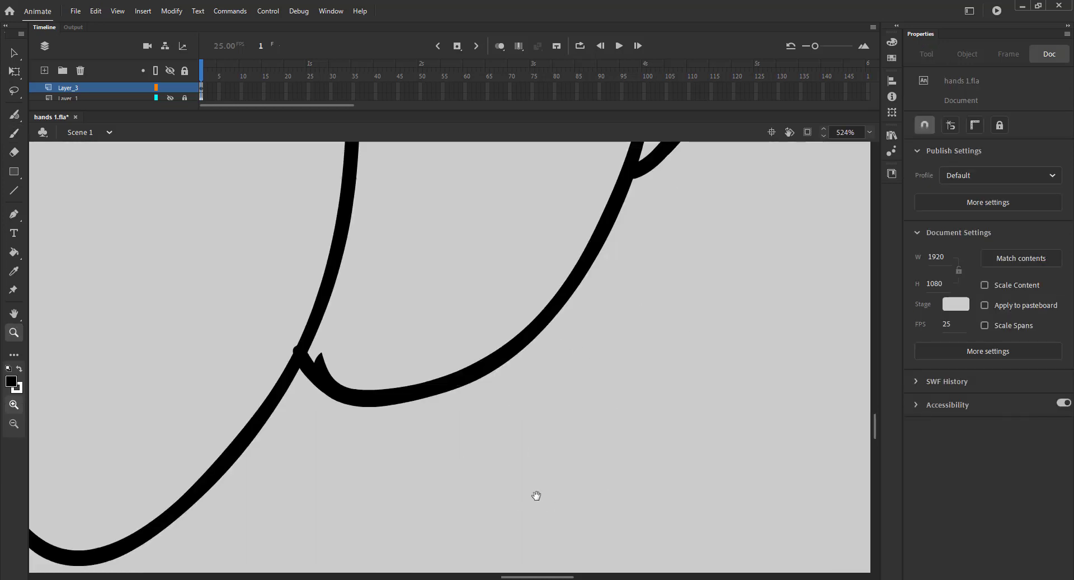
pyautogui.press('v')
# Set the Paint Bucket's fill color to mid grey and fill the downward-pointing hand.
pyautogui.press('k')
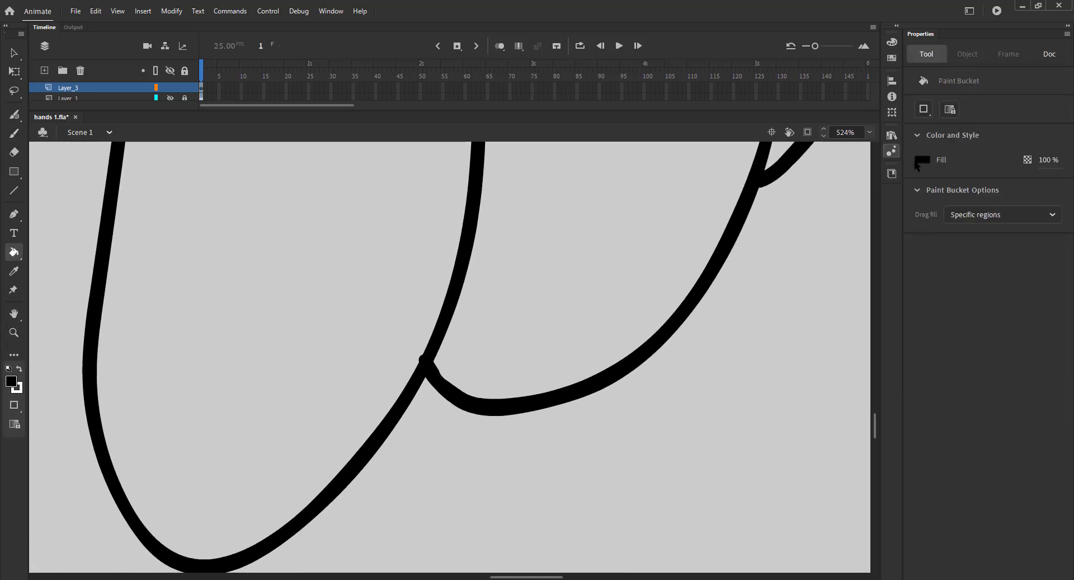
pyautogui.click(922, 160)
pyautogui.click(750, 209)
pyautogui.click(586, 237)
pyautogui.hotkey('ctrl', '2')
# Select all the hand artwork, clear the selection and save the document.
pyautogui.hotkey('ctrl', 'a')
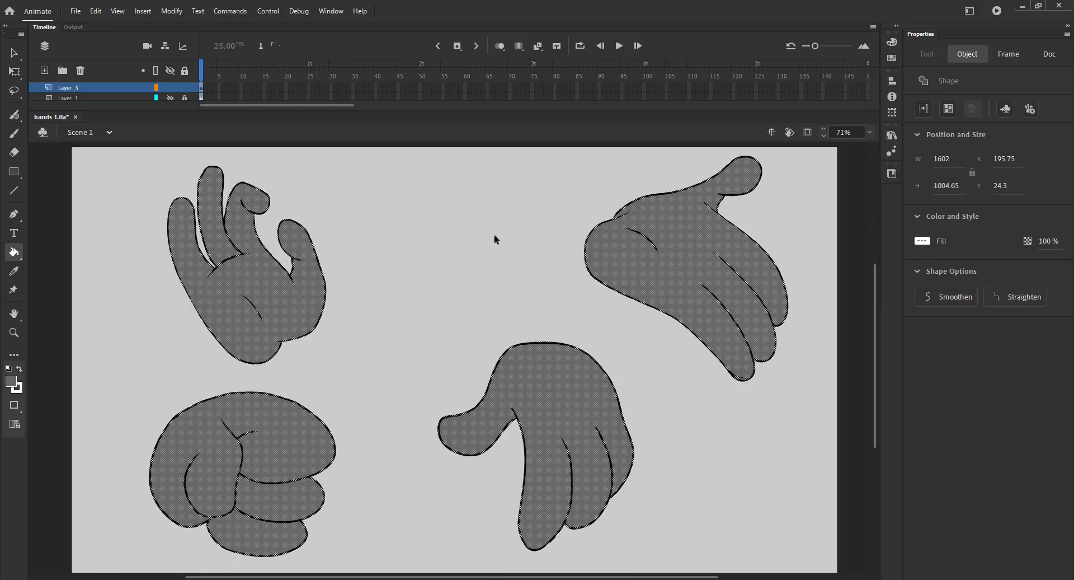
pyautogui.press('v')
pyautogui.click(495, 234)
pyautogui.hotkey('ctrl', 's')
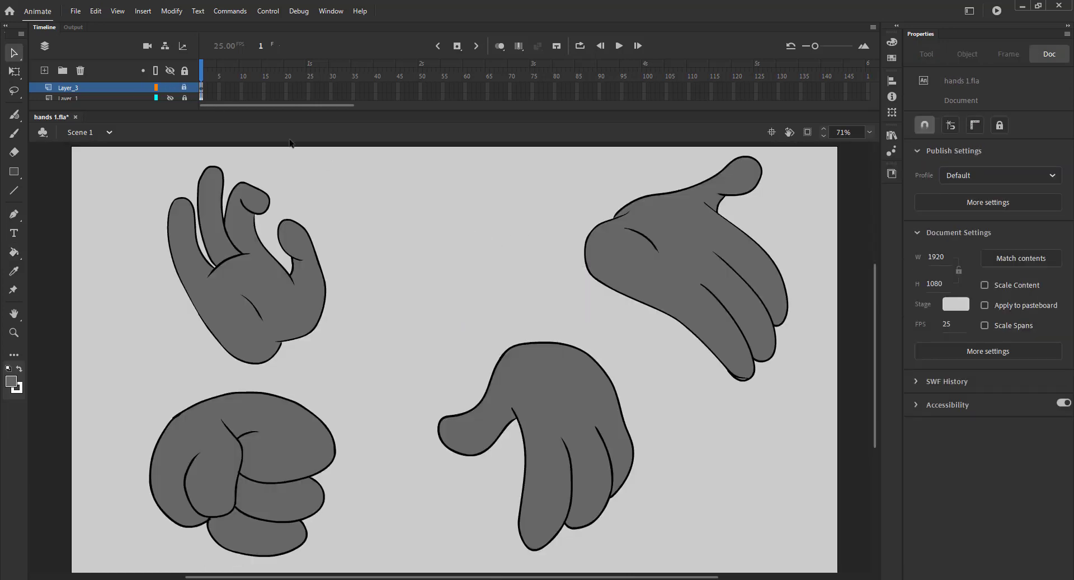